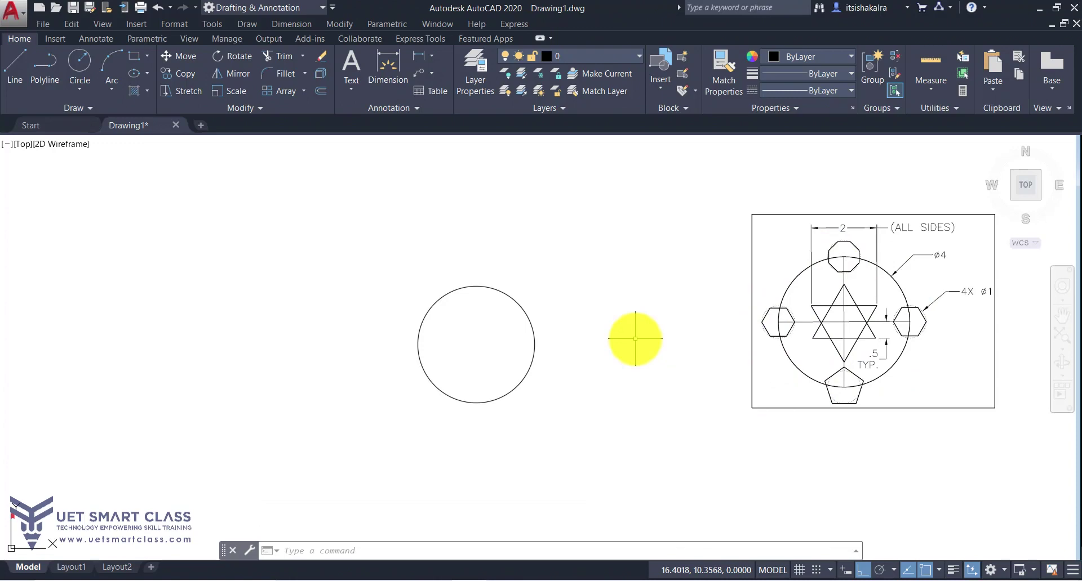
Review the object snap modes in the drafting settings and accept them.
type("ds")
key("Return")
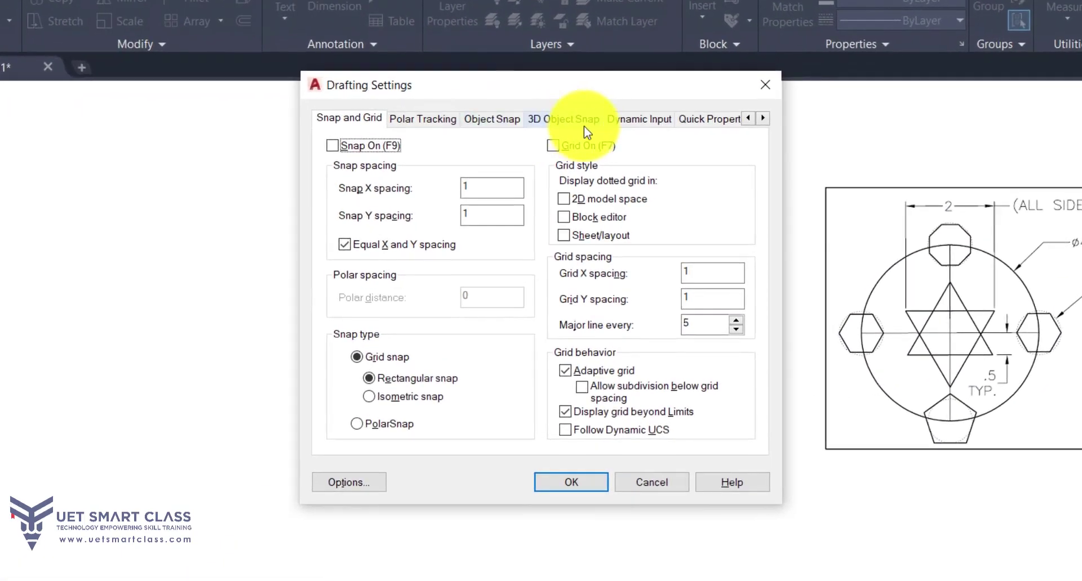
left_click(492, 118)
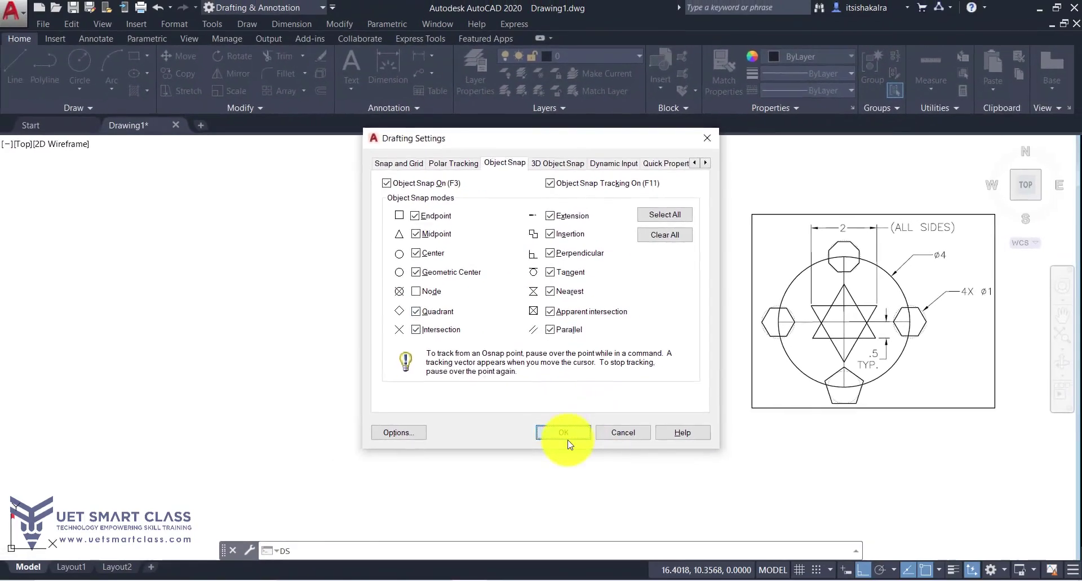
left_click(571, 482)
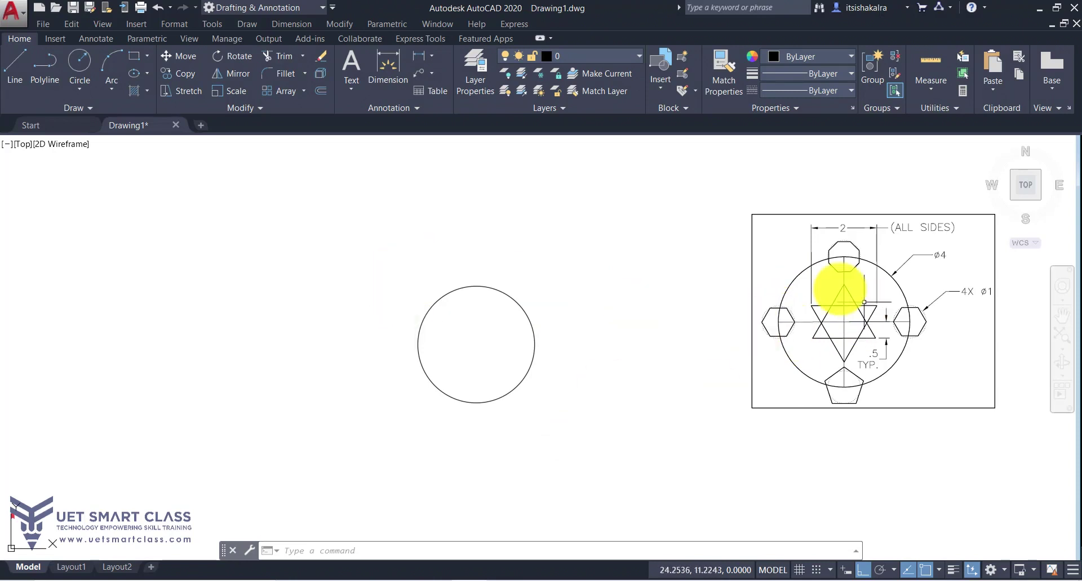
Draw a six-sided polygon inscribed in a circle of radius .5, centred on the large circle's left quadrant.
type("po")
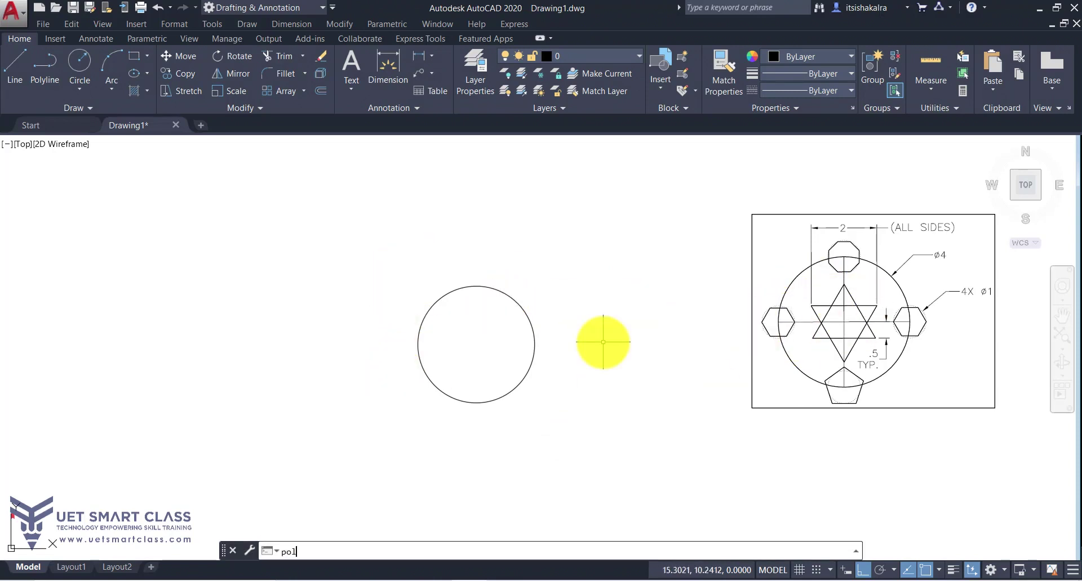
type("l")
key("Return")
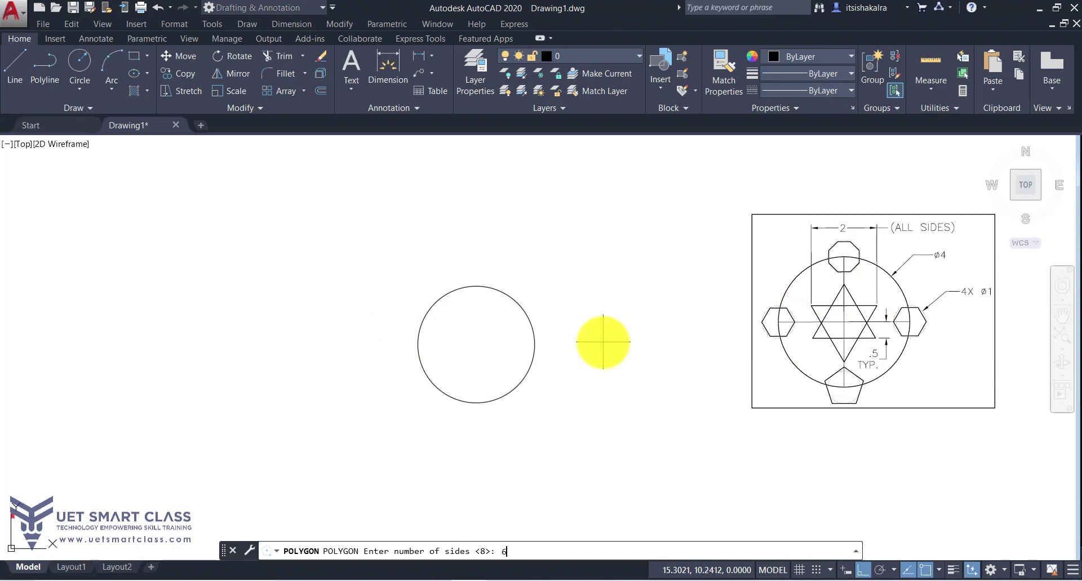
type("6")
key("Return")
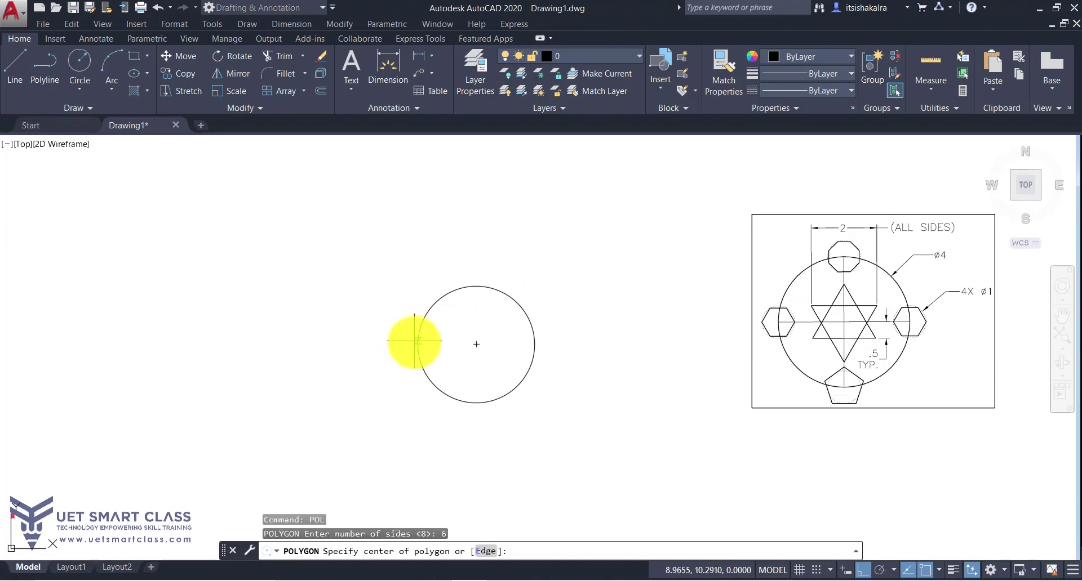
left_click(417, 344)
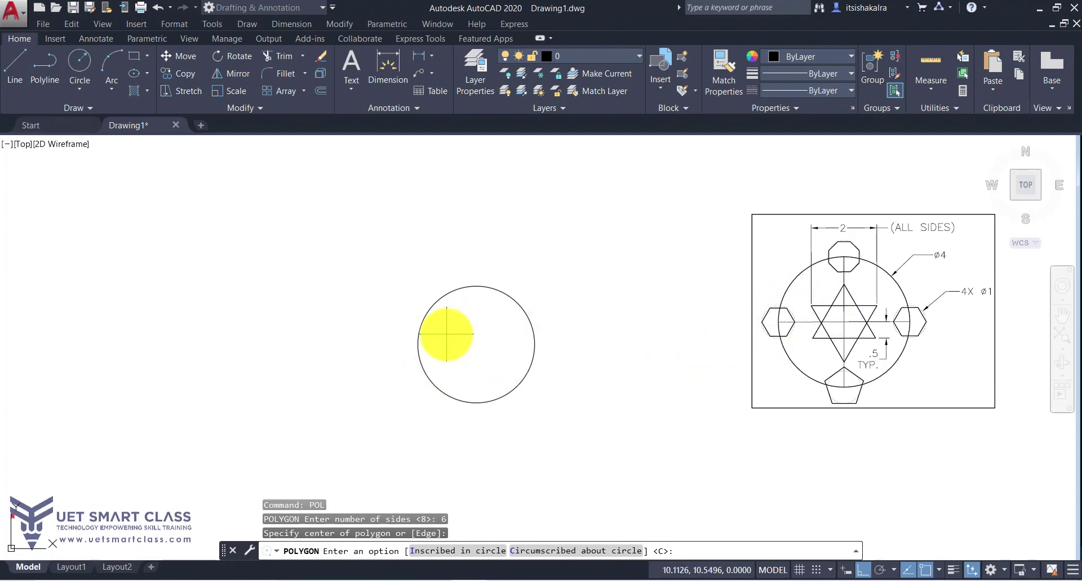
key("Return")
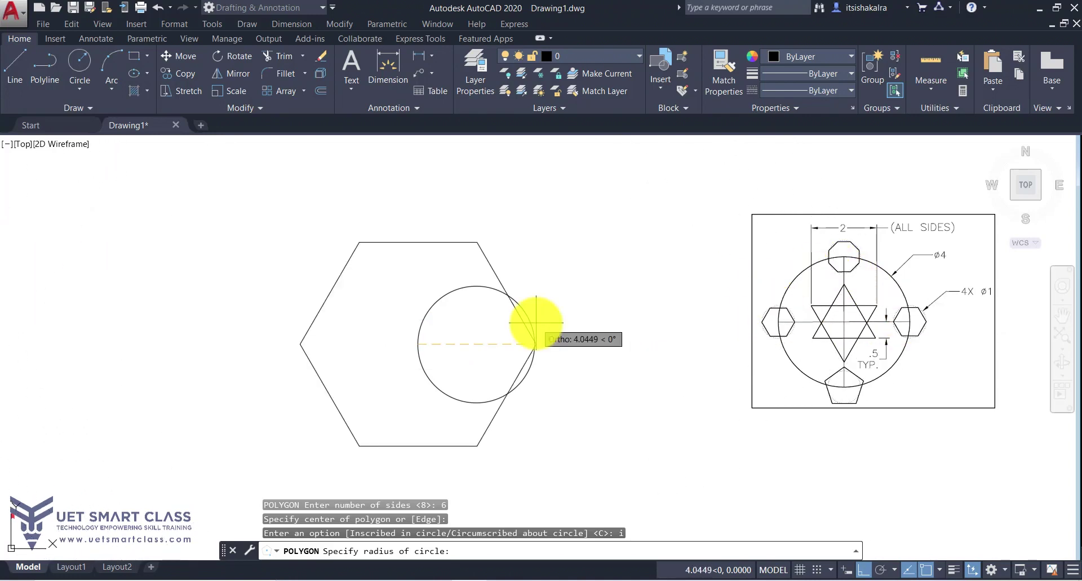
key("Return")
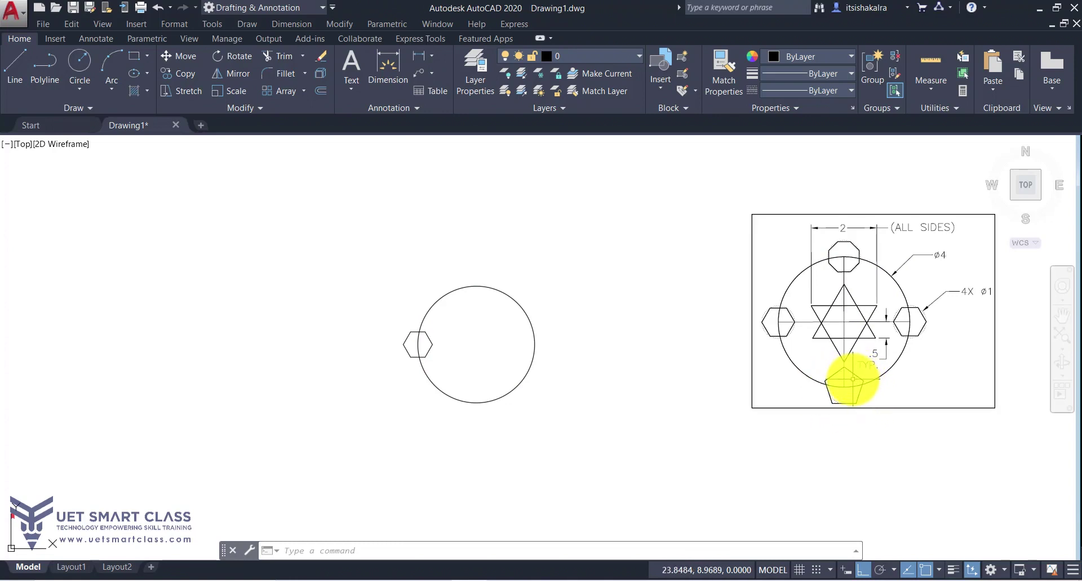
Draw a five-sided polygon circumscribed about a circle of radius .5, centred on the large circle's bottom quadrant.
scroll(852, 379, "up", 4)
scroll(851, 385, "down", 4)
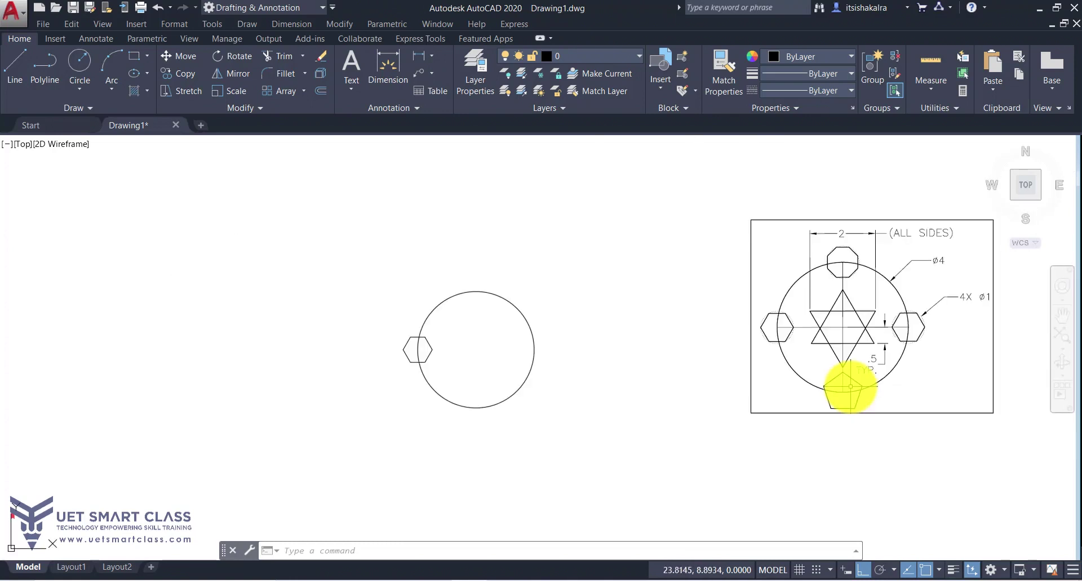
type("pol")
key("Return")
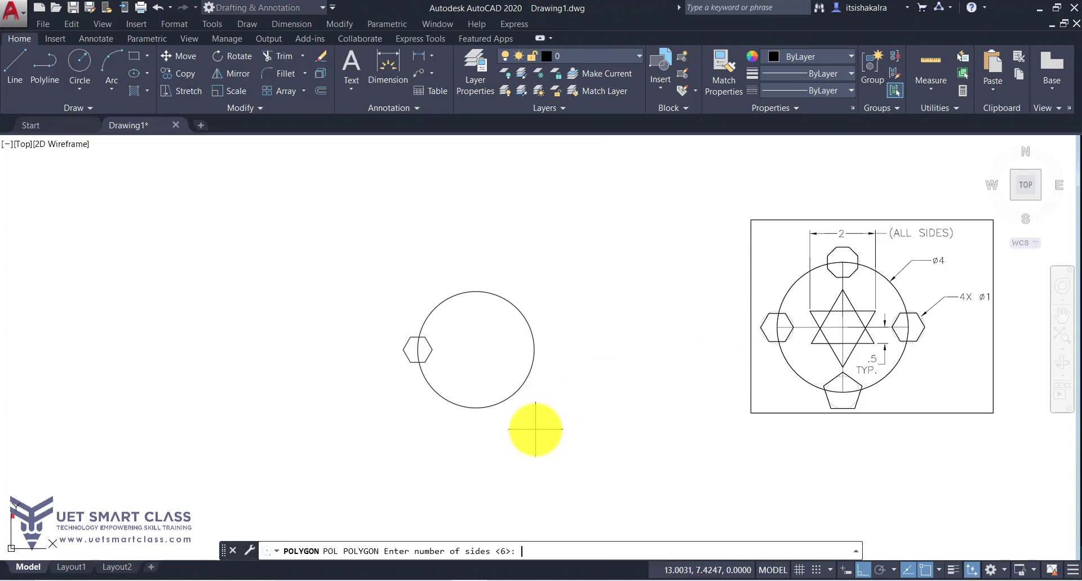
key("Return")
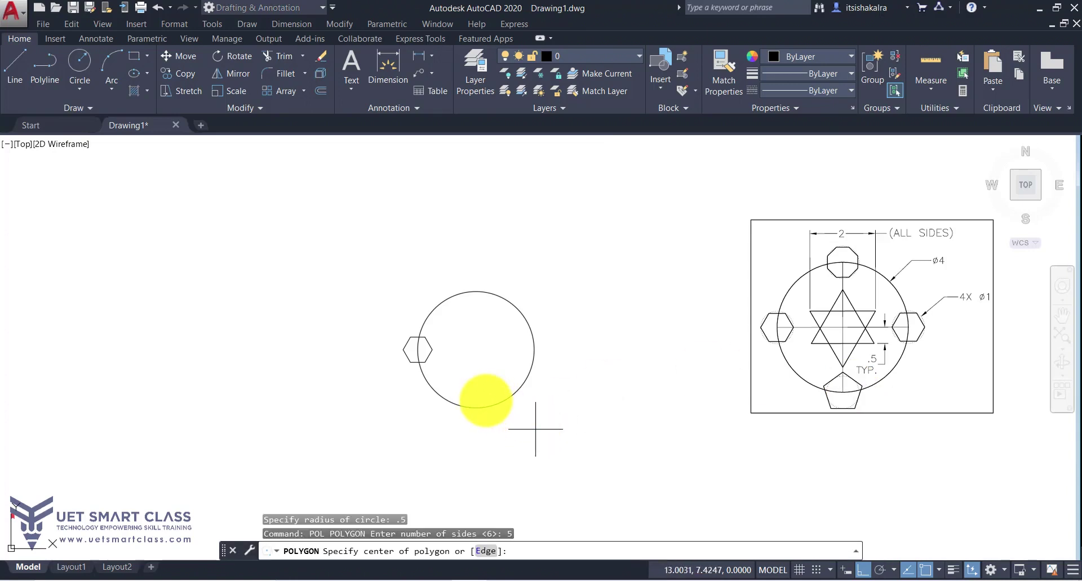
left_click(476, 409)
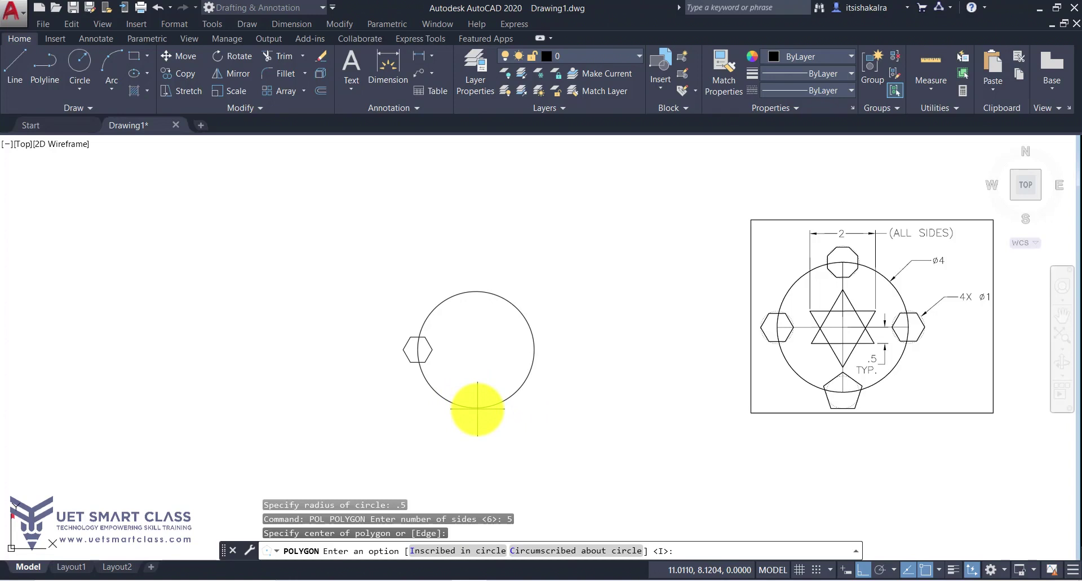
type("c")
key("Return")
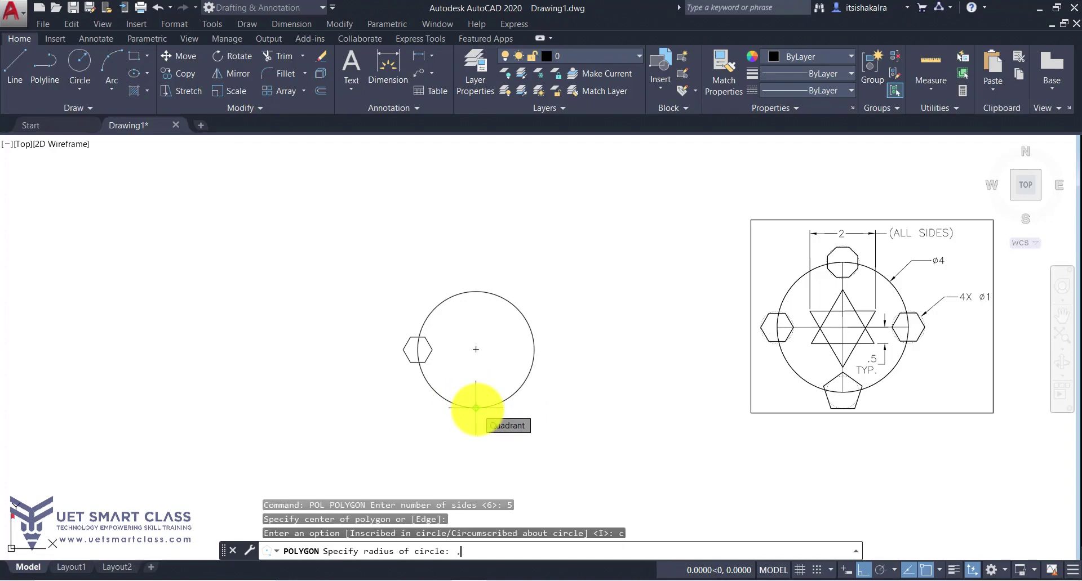
type(".5")
key("Return")
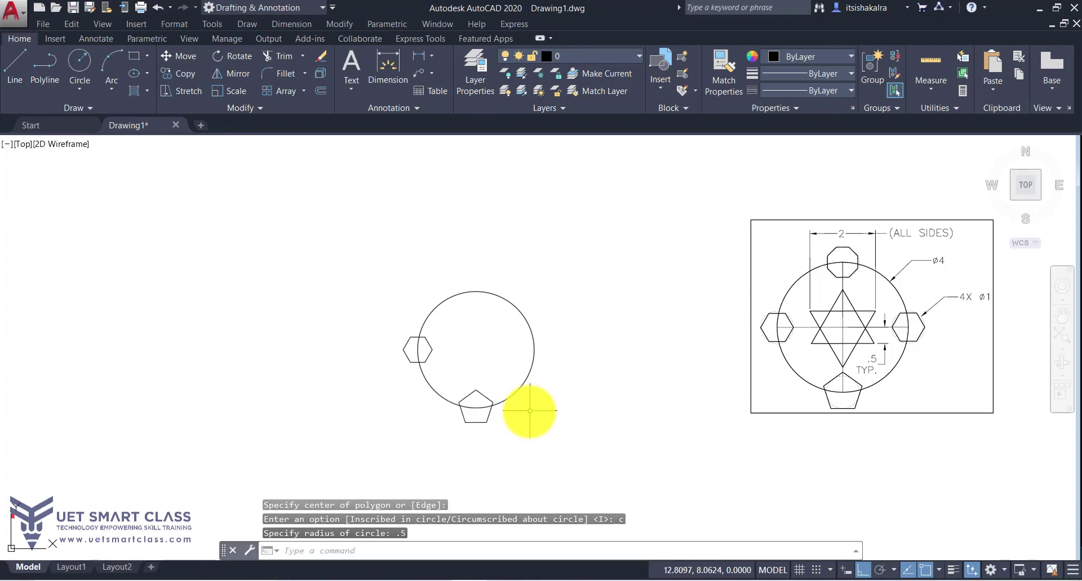
Draw a six-sided polygon inscribed in a circle of radius .5, centred on the large circle's right quadrant.
key("Return")
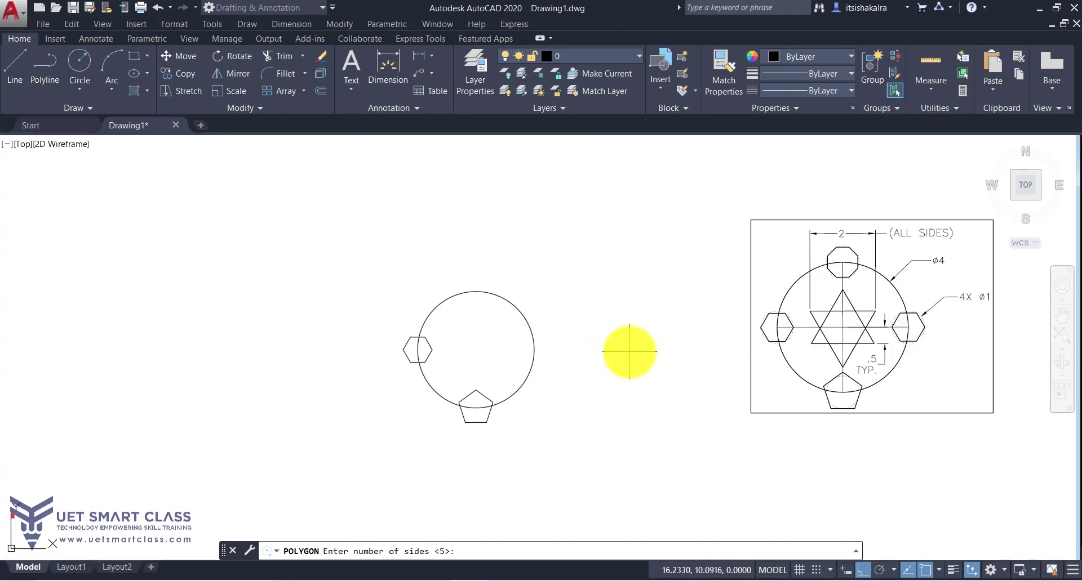
key("Return")
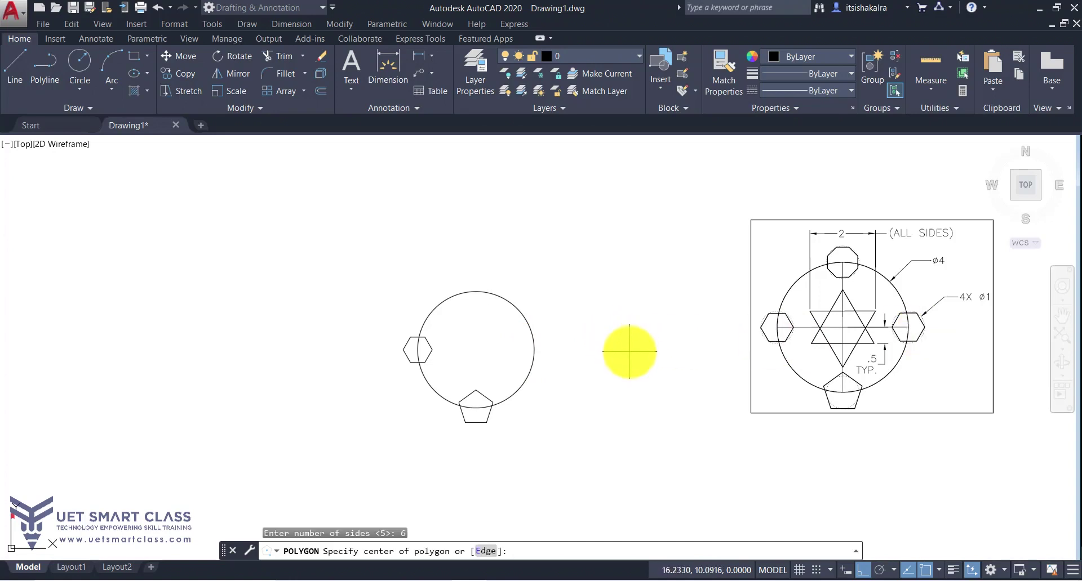
left_click(534, 349)
type(".5")
key("Return")
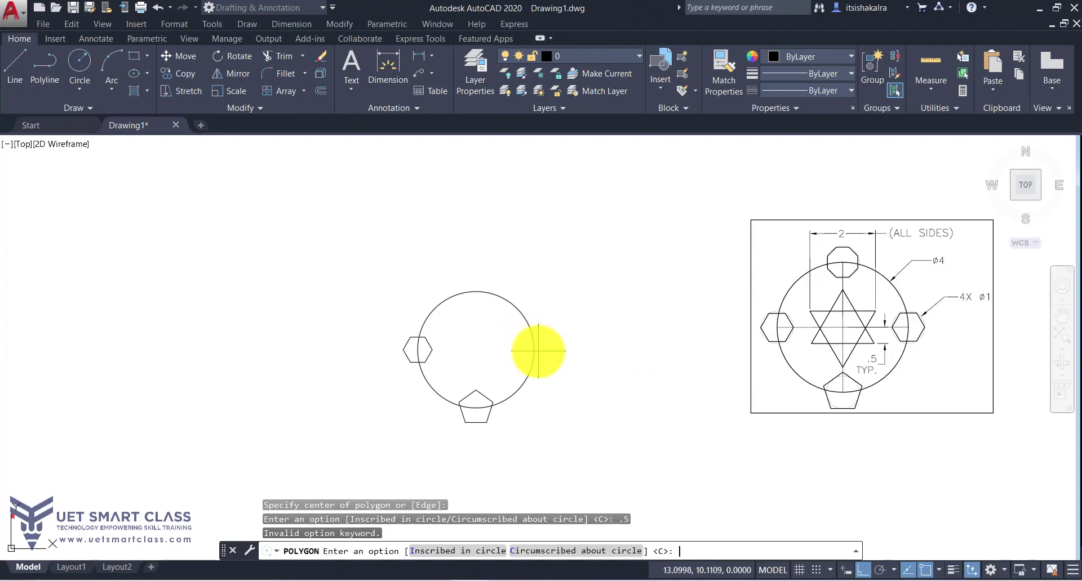
type("i")
key("Return")
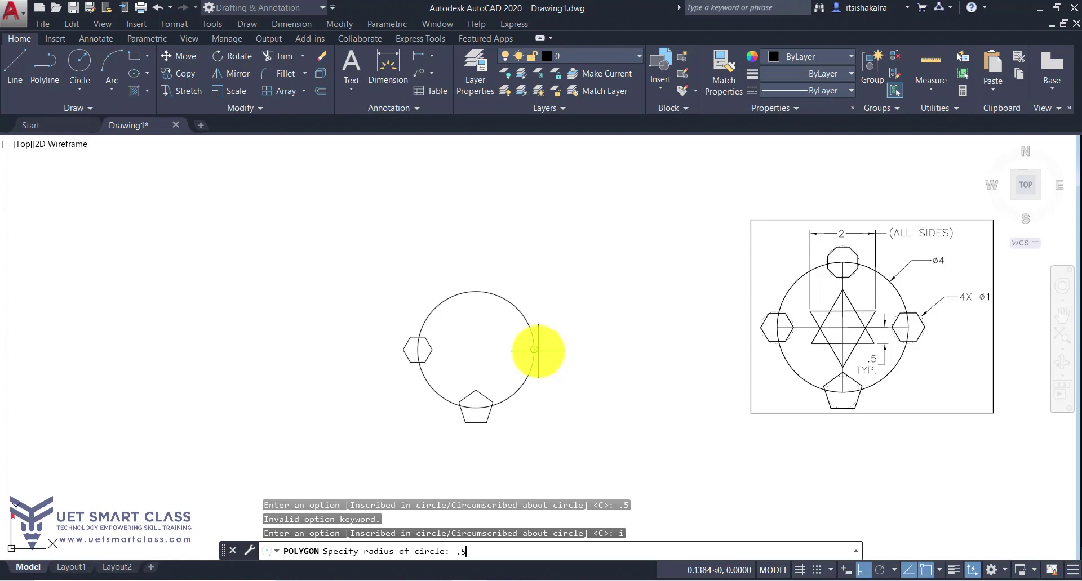
type(".5")
key("Return")
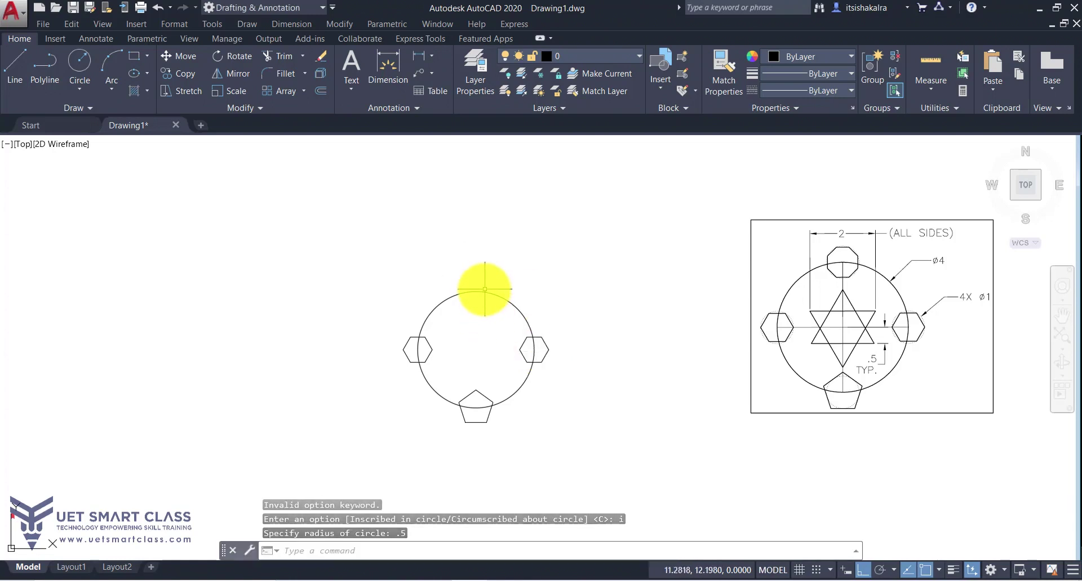
Draw an eight-sided polygon inscribed in a circle of radius .5, centred on the large circle's top quadrant.
key("Return")
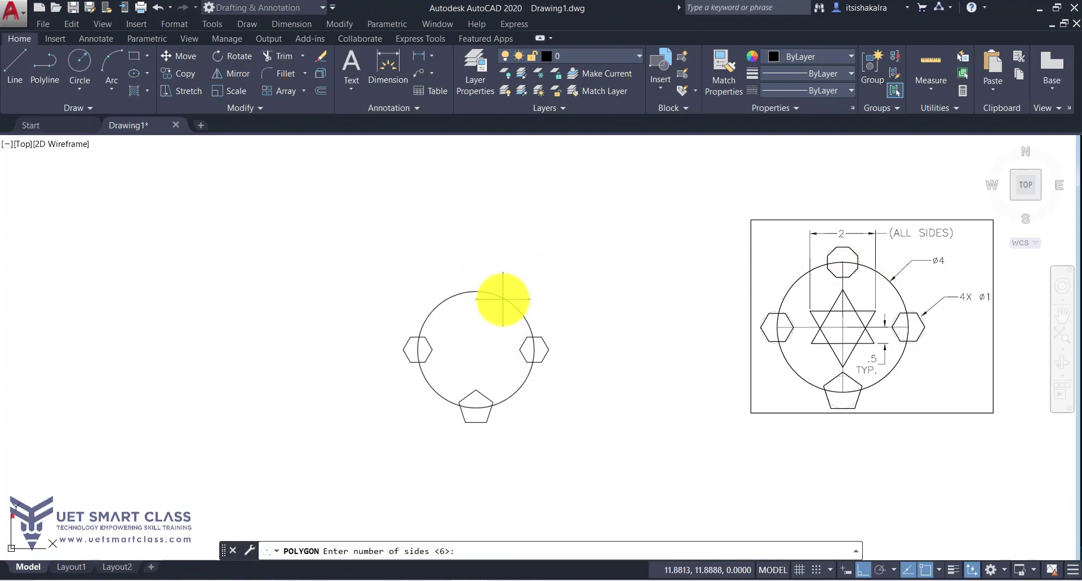
key("Return")
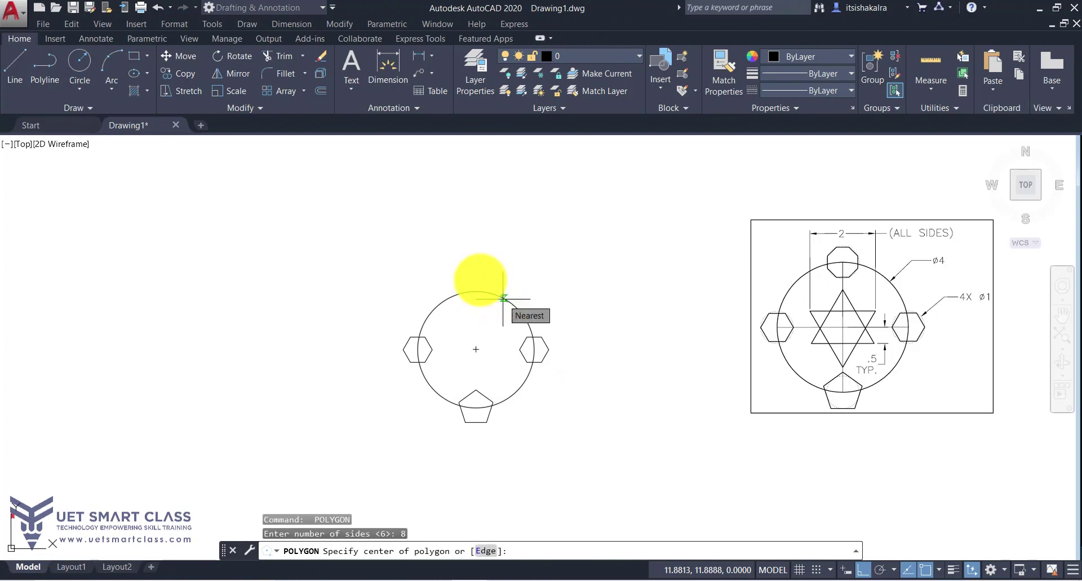
left_click(473, 291)
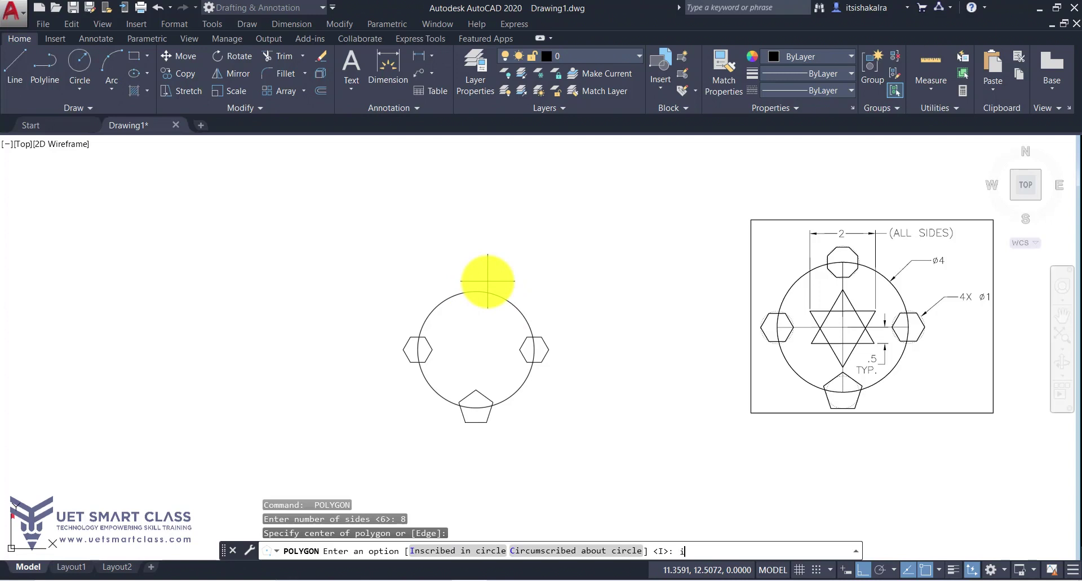
type("i")
key("Return")
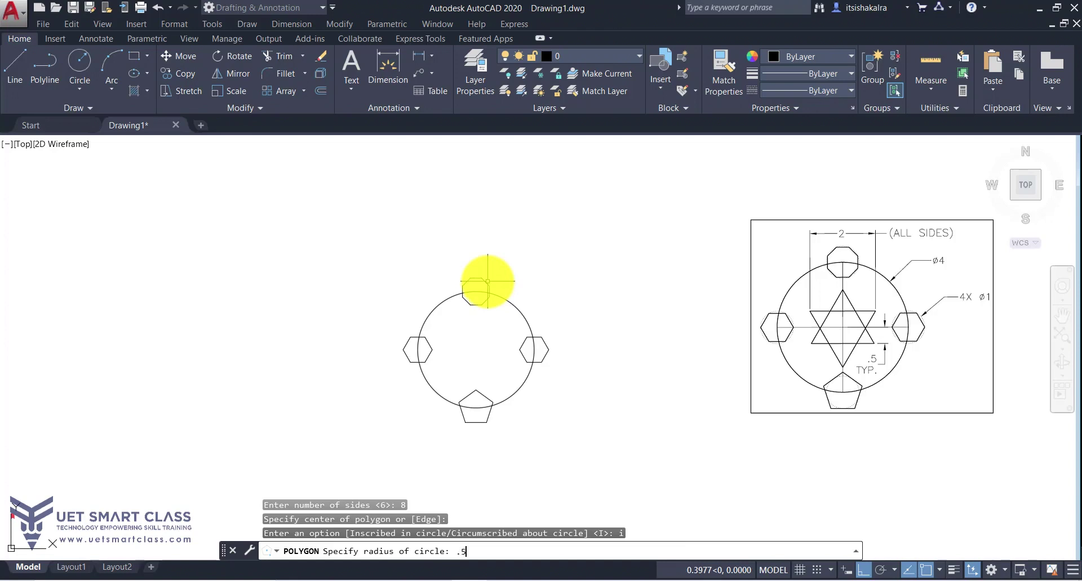
type(".5")
key("Return")
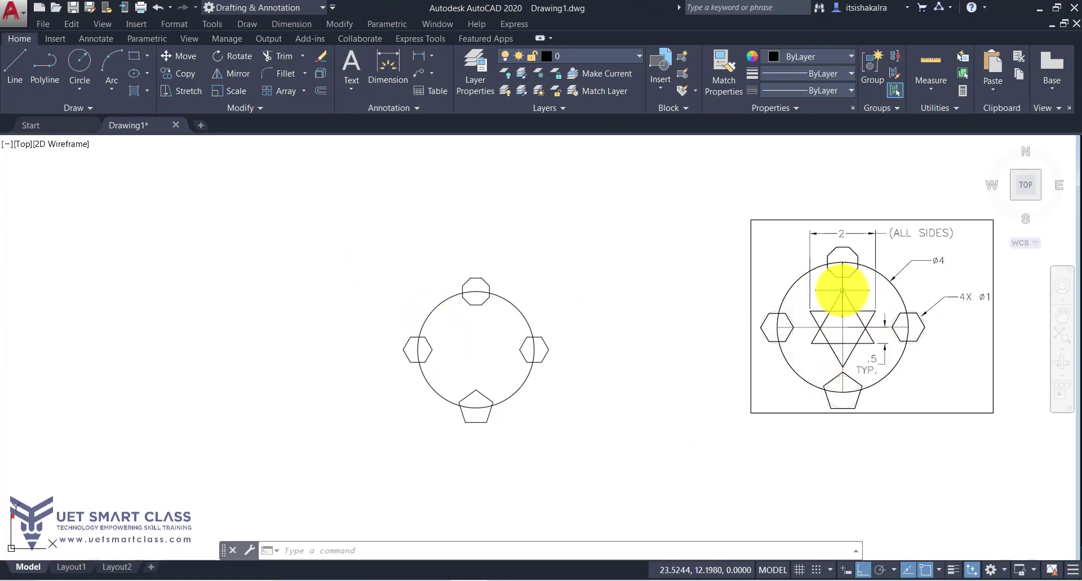
Draw horizontal and vertical centre lines across the large circle between its opposite quadrants.
type("l")
key("Return")
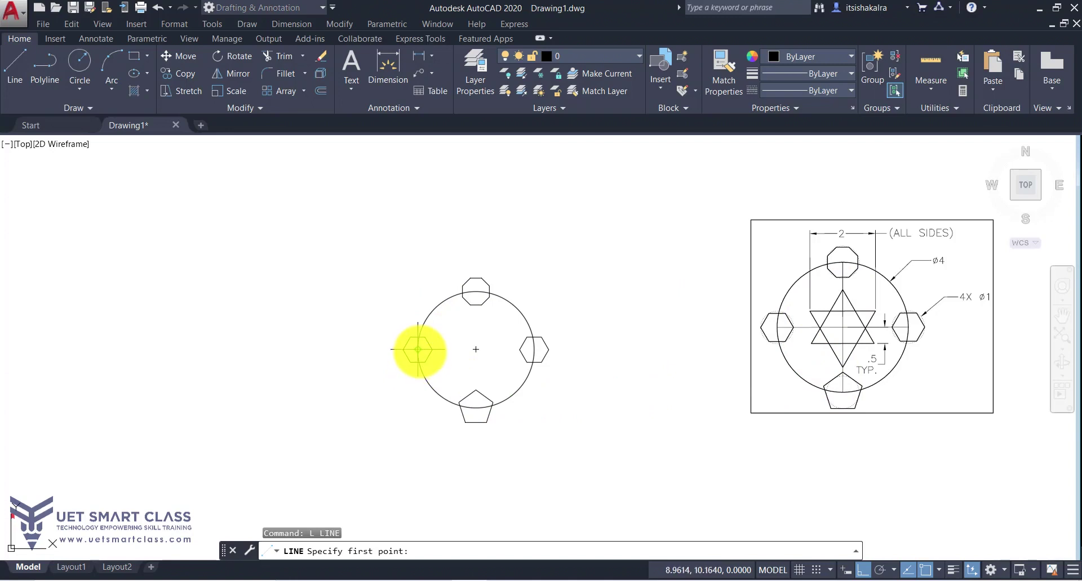
left_click(417, 350)
left_click(534, 350)
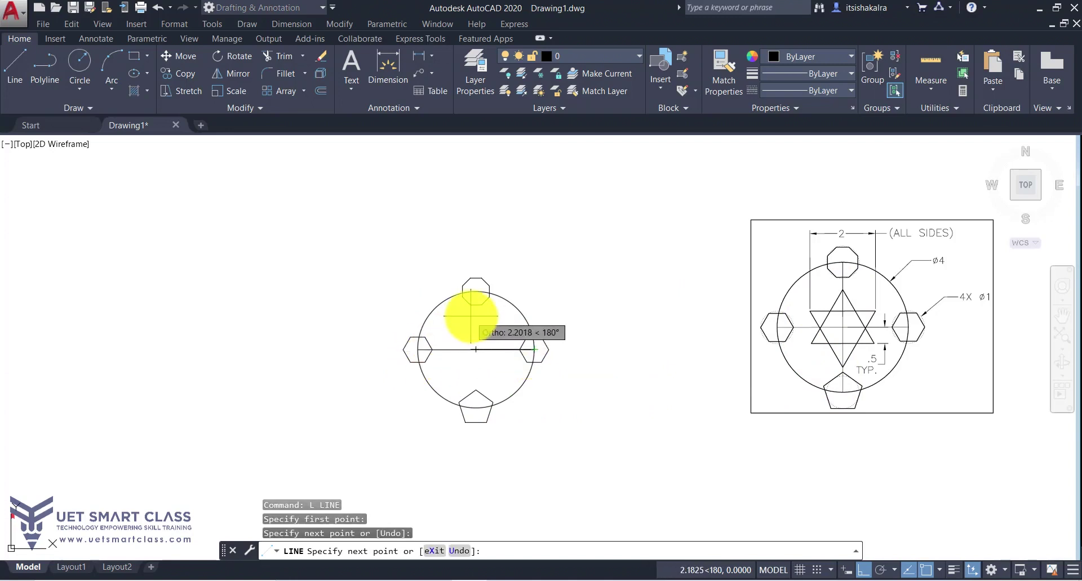
key("Return")
key("Return")
left_click(476, 290)
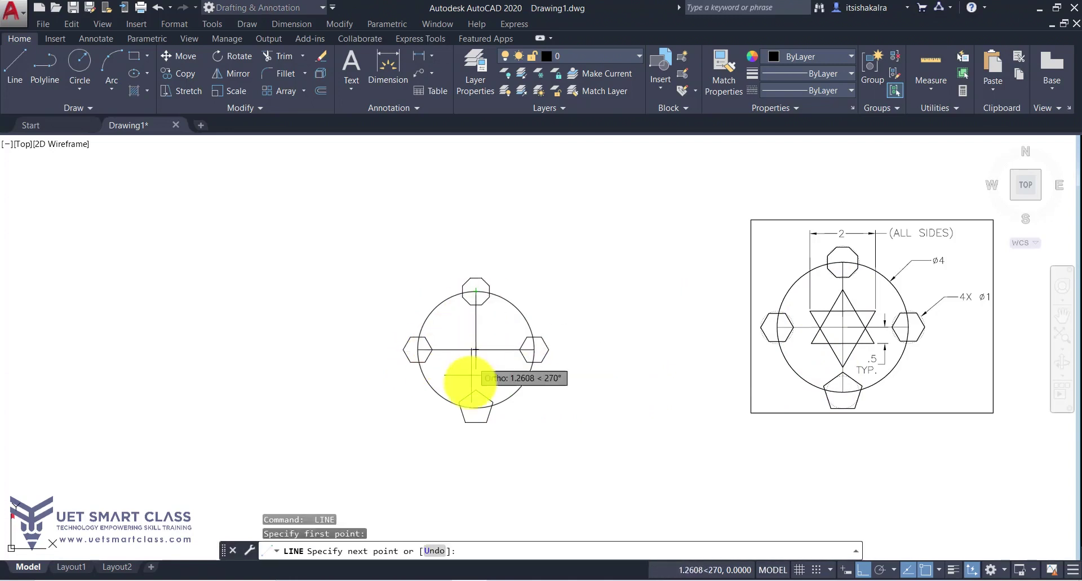
left_click(476, 408)
key("Return")
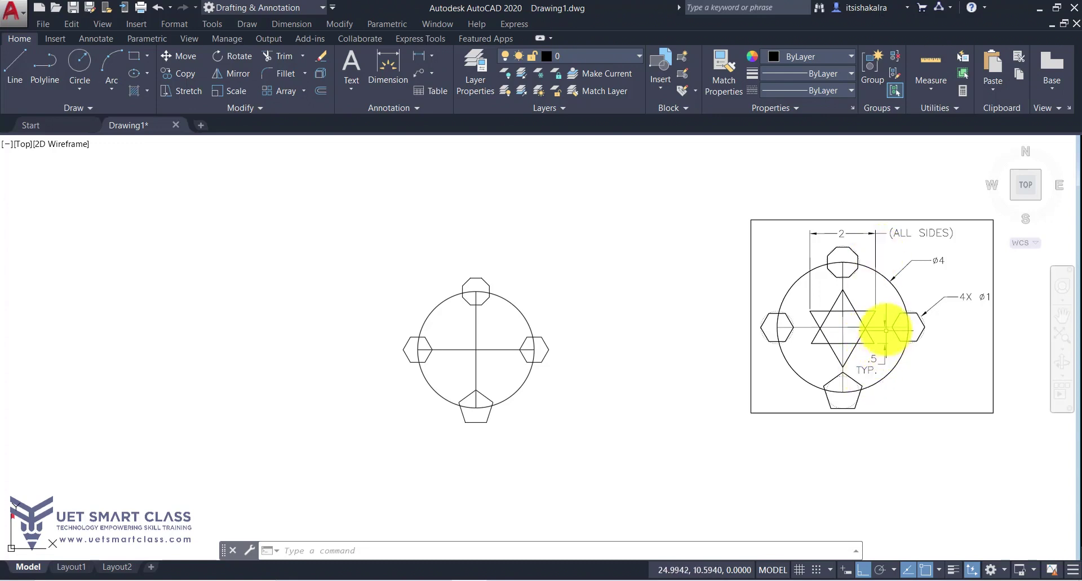
Draw a vertical line .5 long downward from the intersection of the circle's centre lines.
type("l")
key("Return")
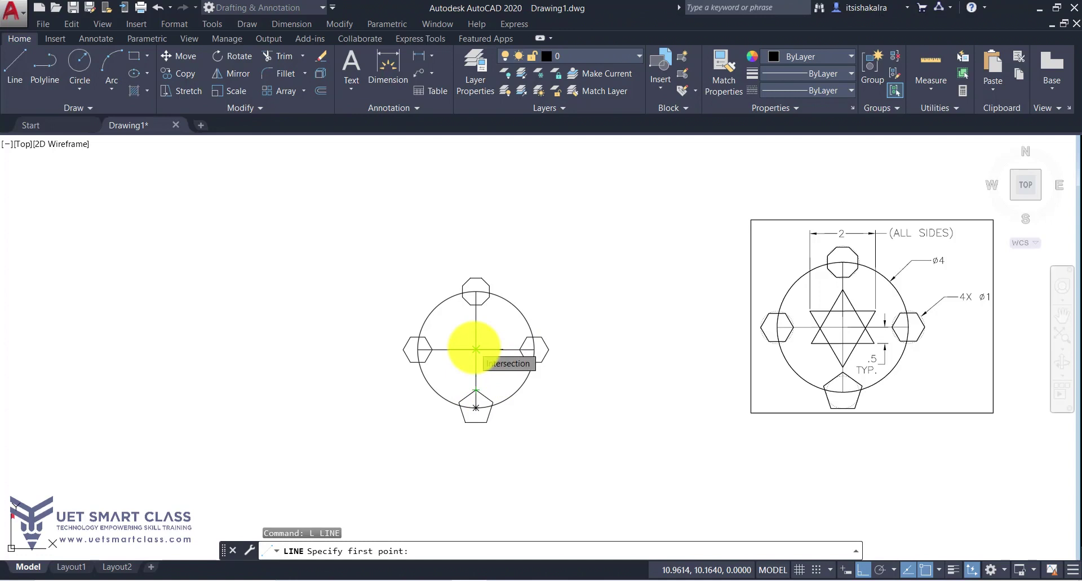
left_click(475, 350)
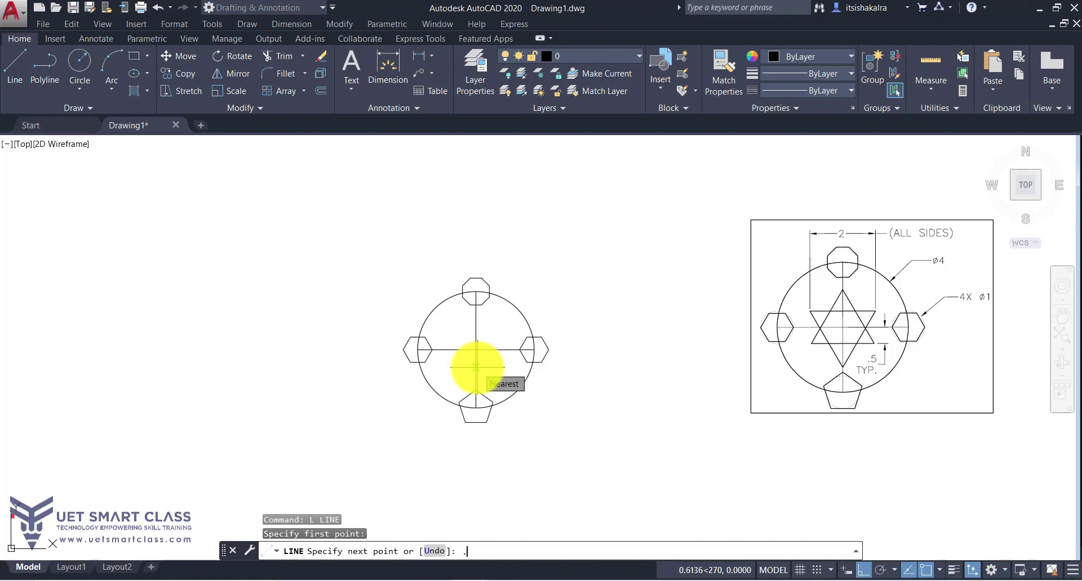
type(".5")
key("Return")
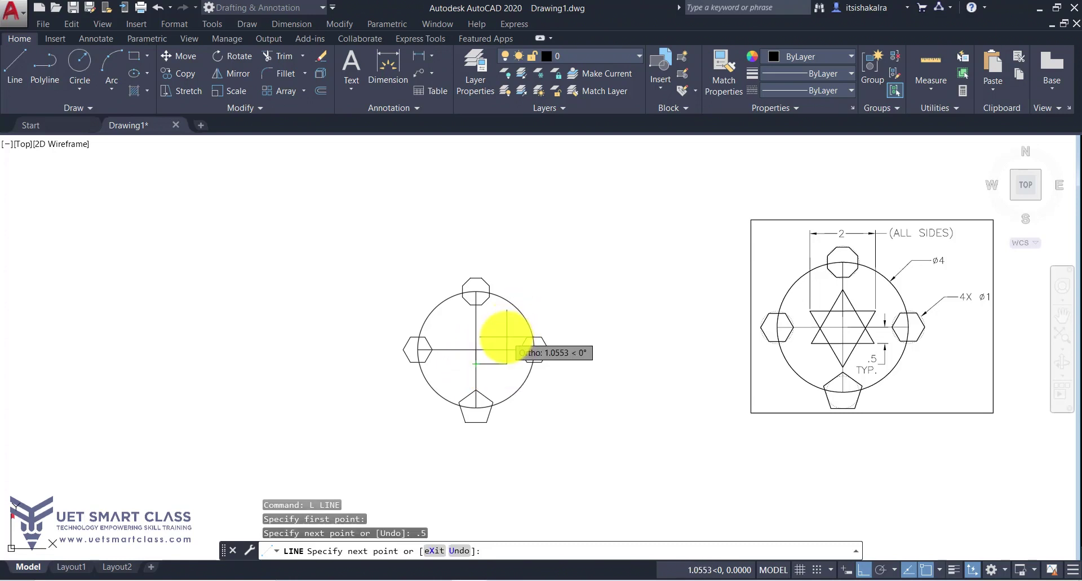
key("Return")
Draw a horizontal line 1 unit long to the left from the lower end of the .5 line.
key("Return")
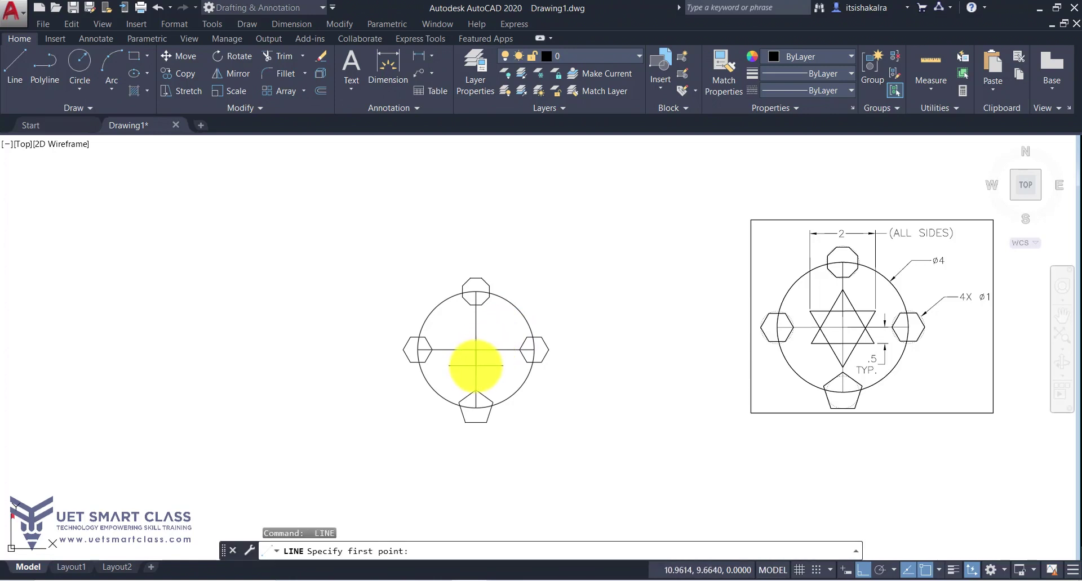
left_click(476, 365)
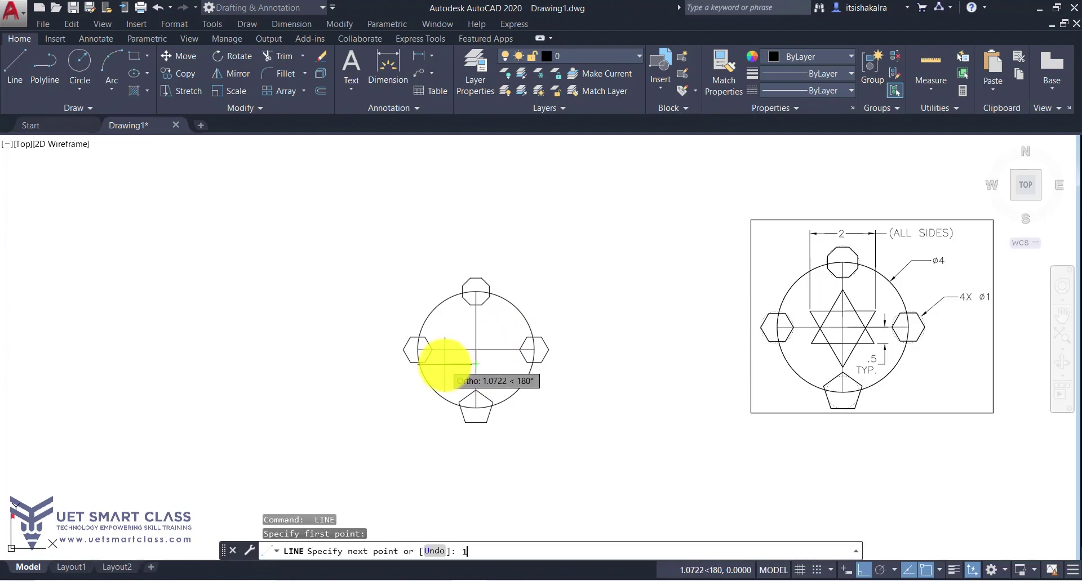
type("1")
key("Return")
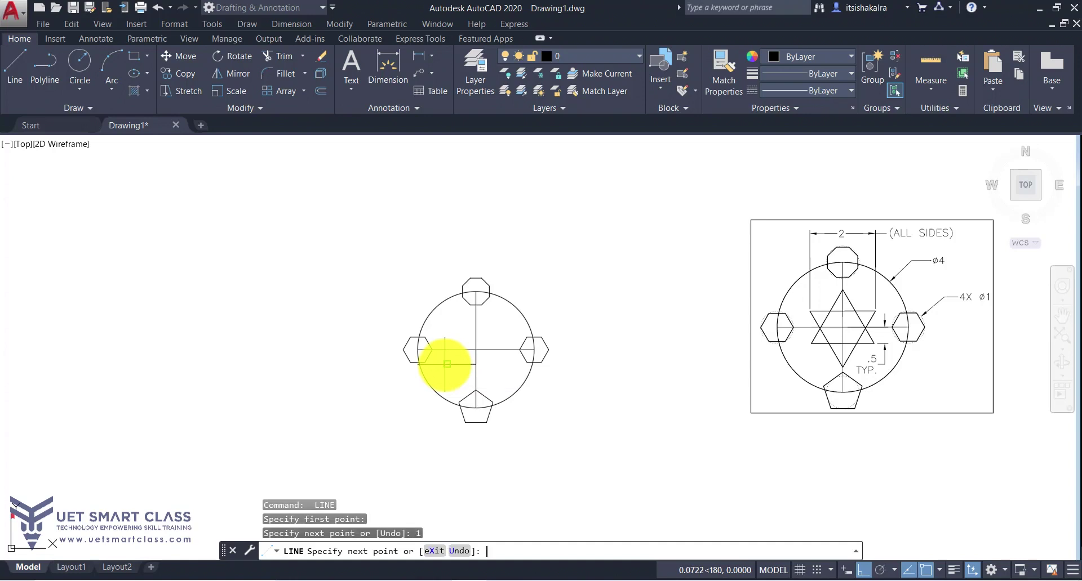
Draw a horizontal line 1 unit long to the right from the lower end of the .5 vertical line.
key("Return")
key("Return")
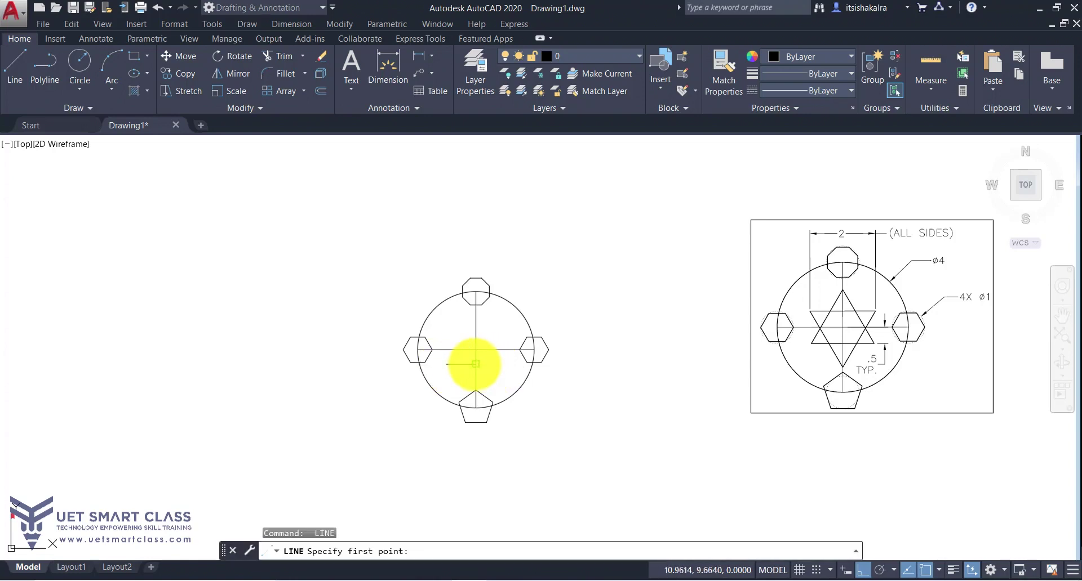
left_click(477, 365)
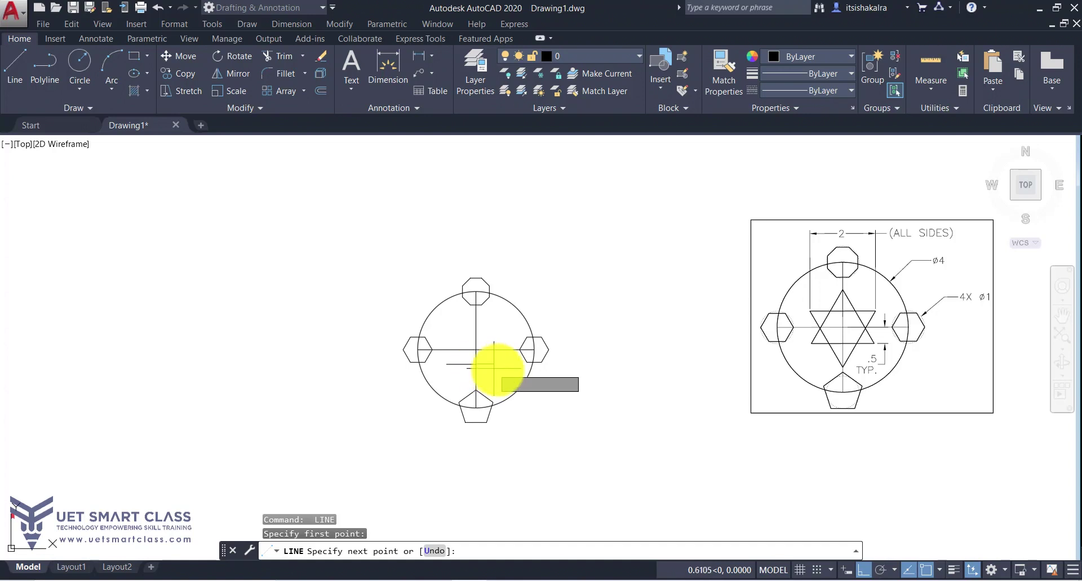
type("1")
key("Return")
key("Return")
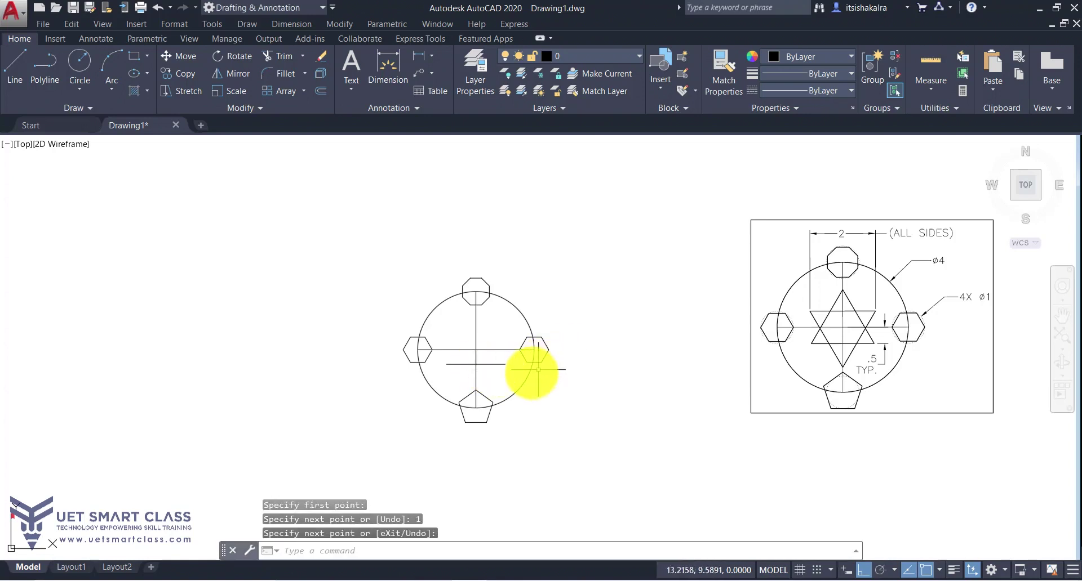
Draw a line .5 upward from the centre-line intersection and continue it 1 unit horizontally to the left.
key("Return")
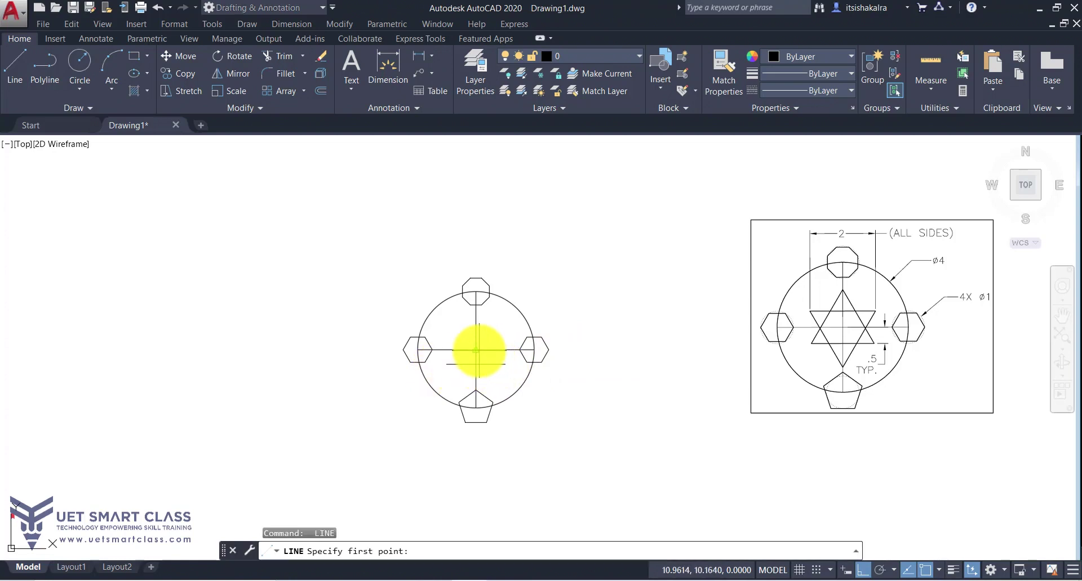
left_click(476, 350)
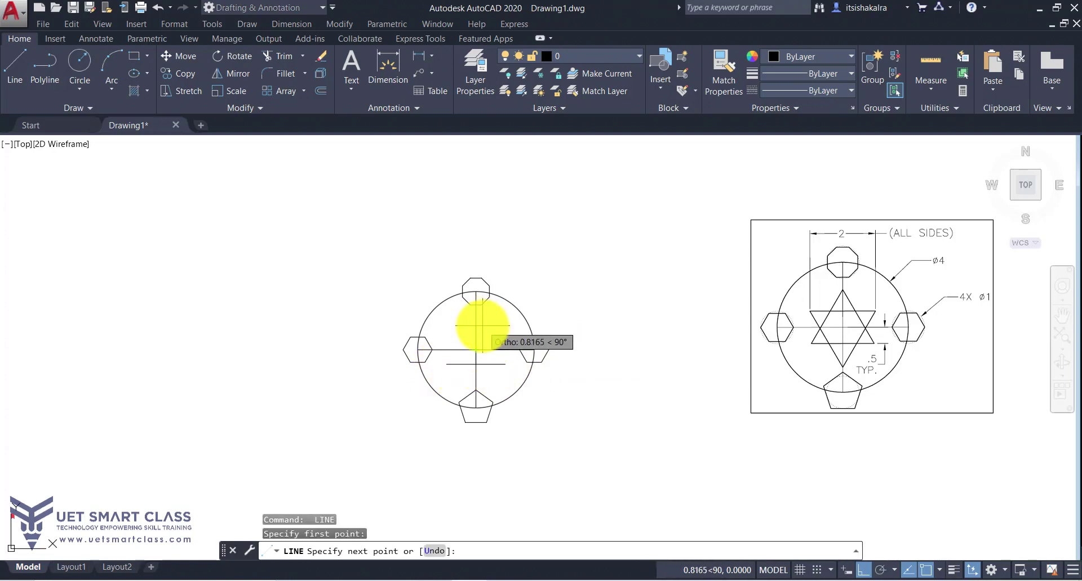
type(".5")
key("Return")
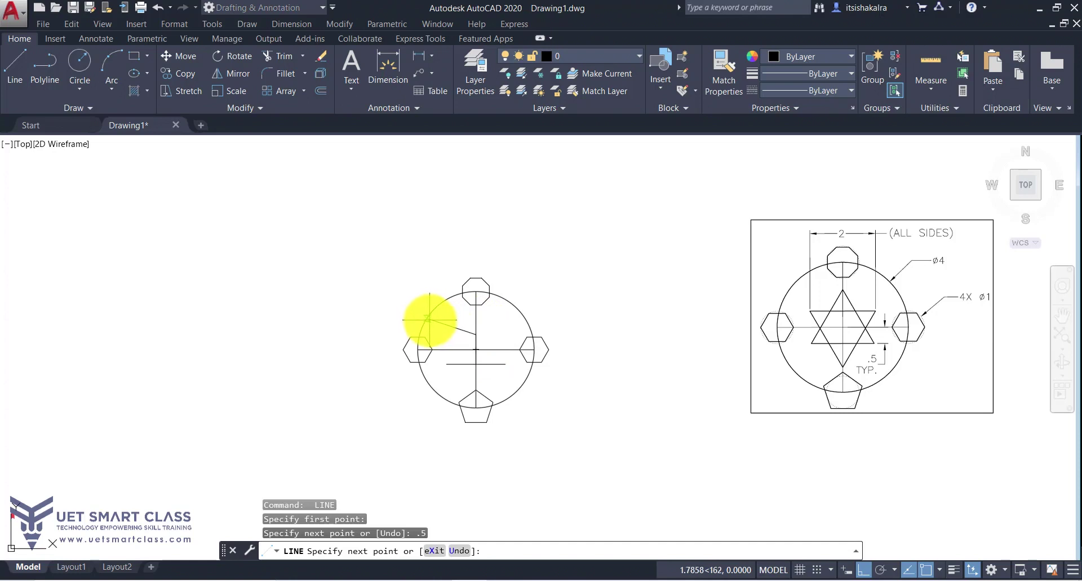
type("1")
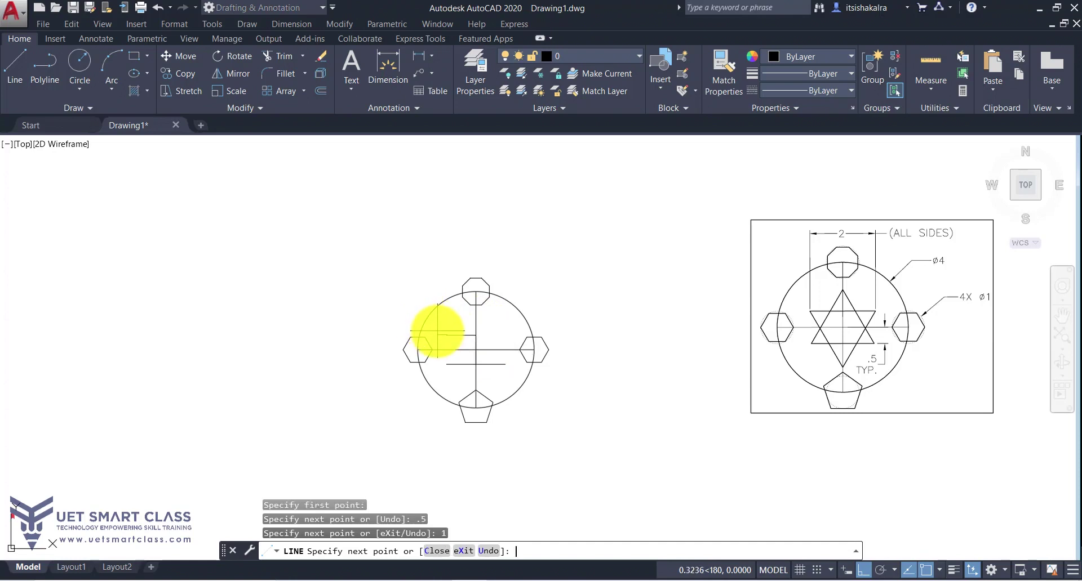
key("Return")
key("Return")
Draw a horizontal line 1 unit long to the right from the upper end of the upper .5 line.
key("Return")
left_click(476, 336)
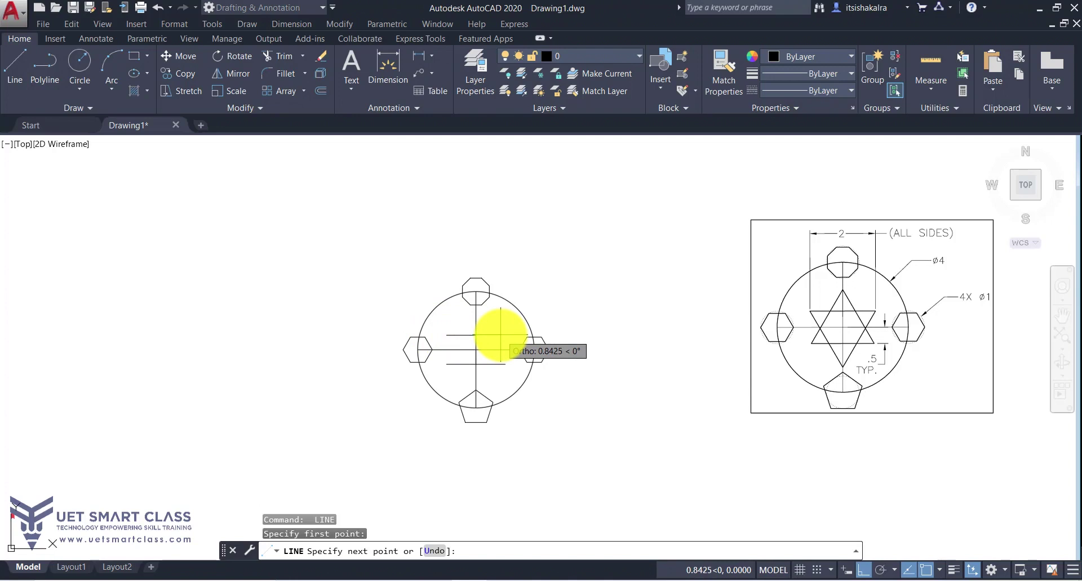
type("1")
key("Return")
key("Return")
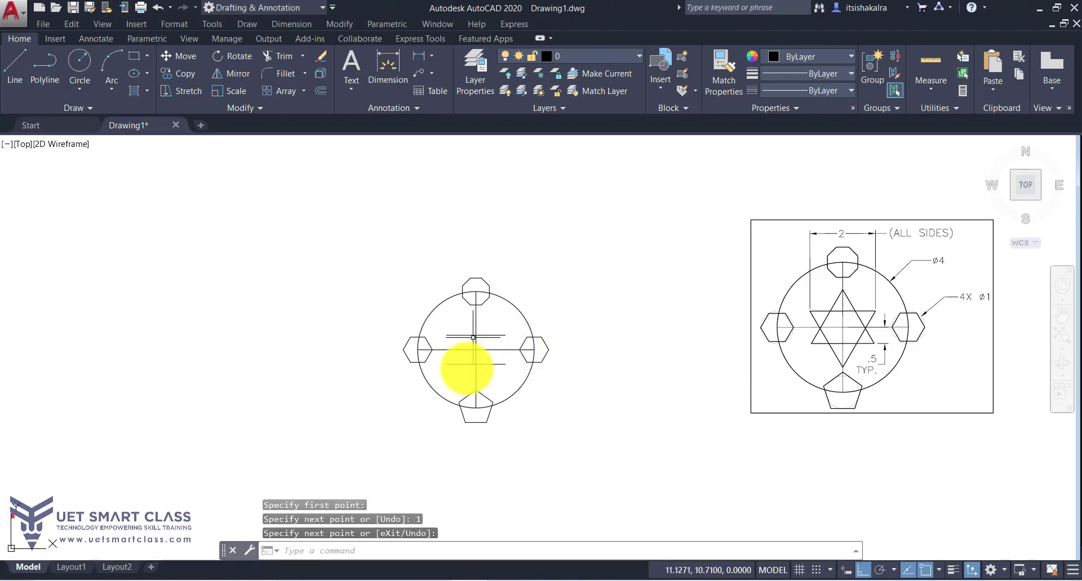
Draw an upward-pointing three-sided polygon by edge, from the left end to the right end of the lower horizontal construction lines.
type("p")
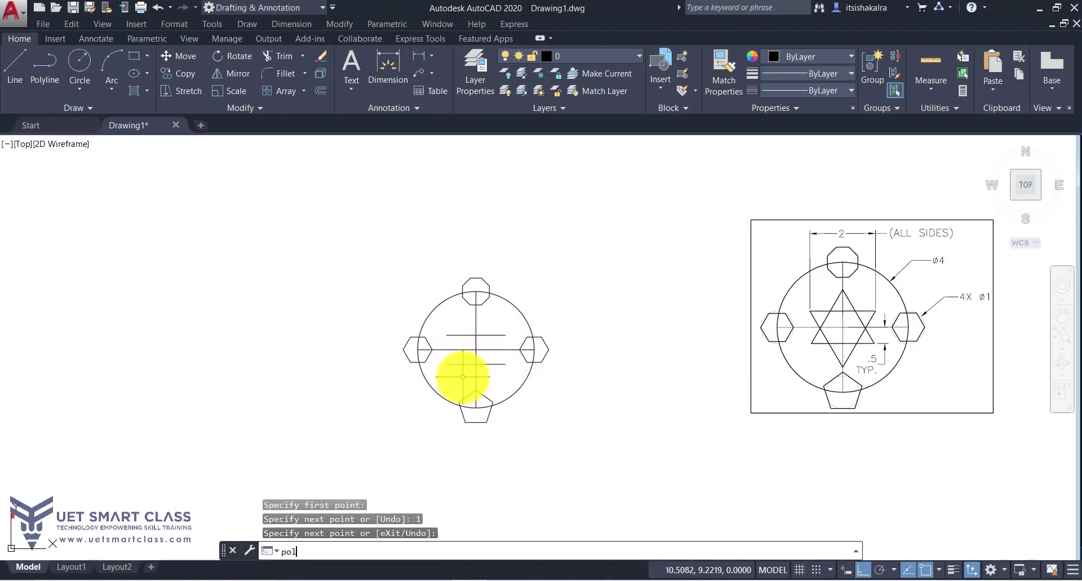
type("ol")
key("Return")
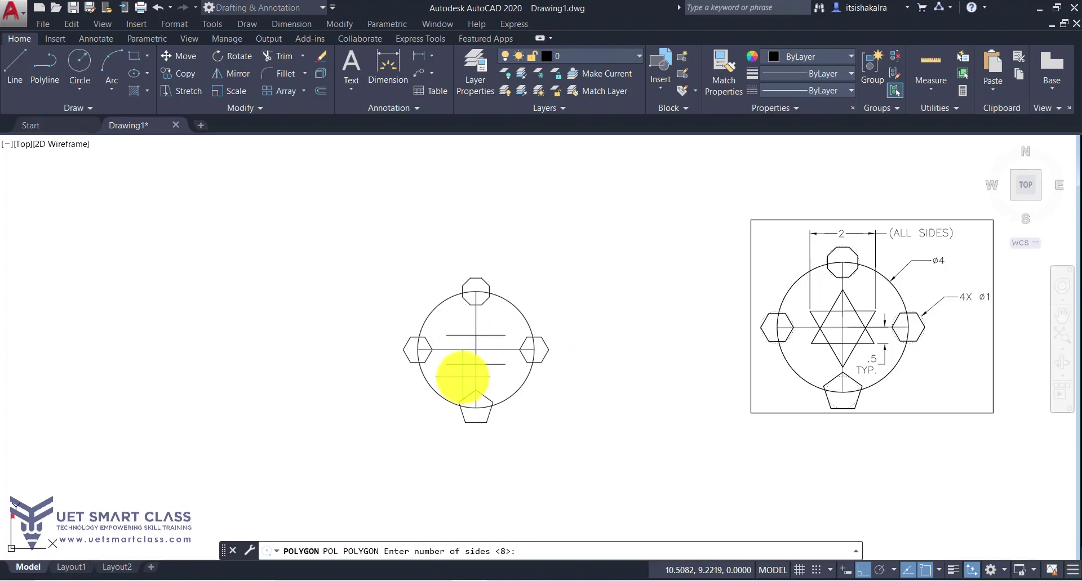
type("3")
key("Return")
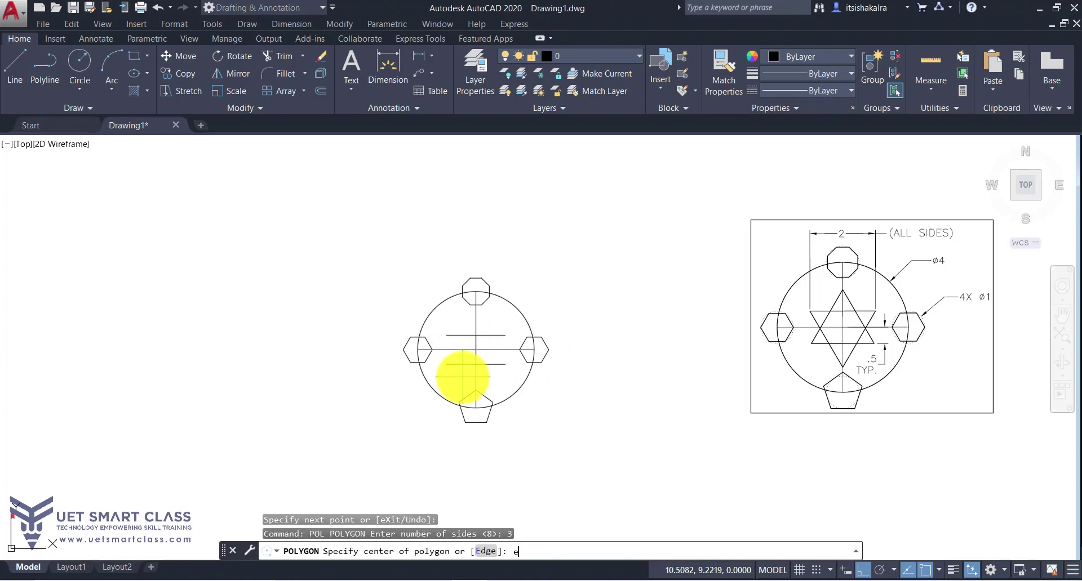
left_click(447, 364)
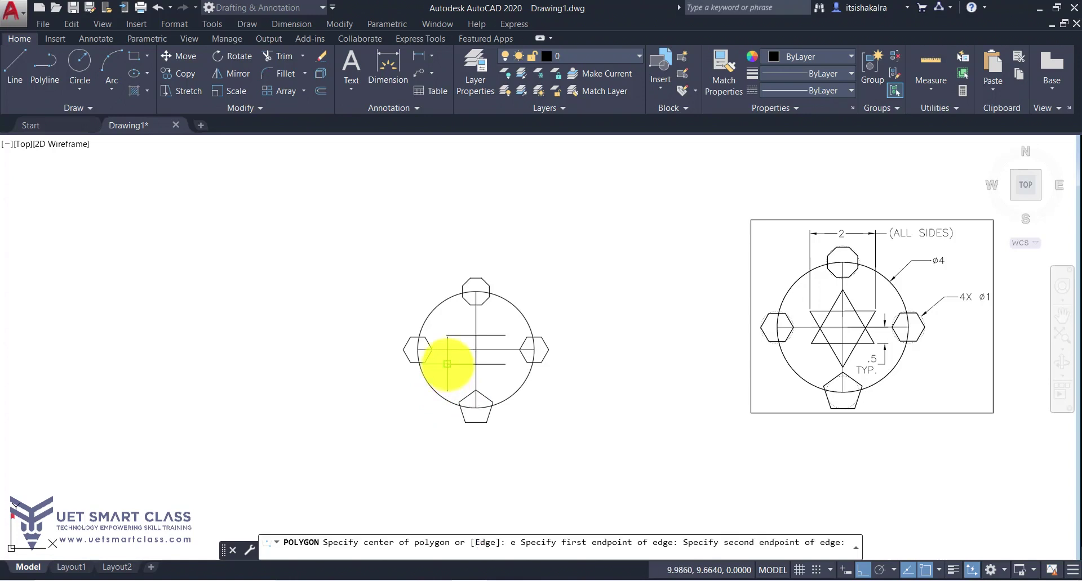
left_click(505, 364)
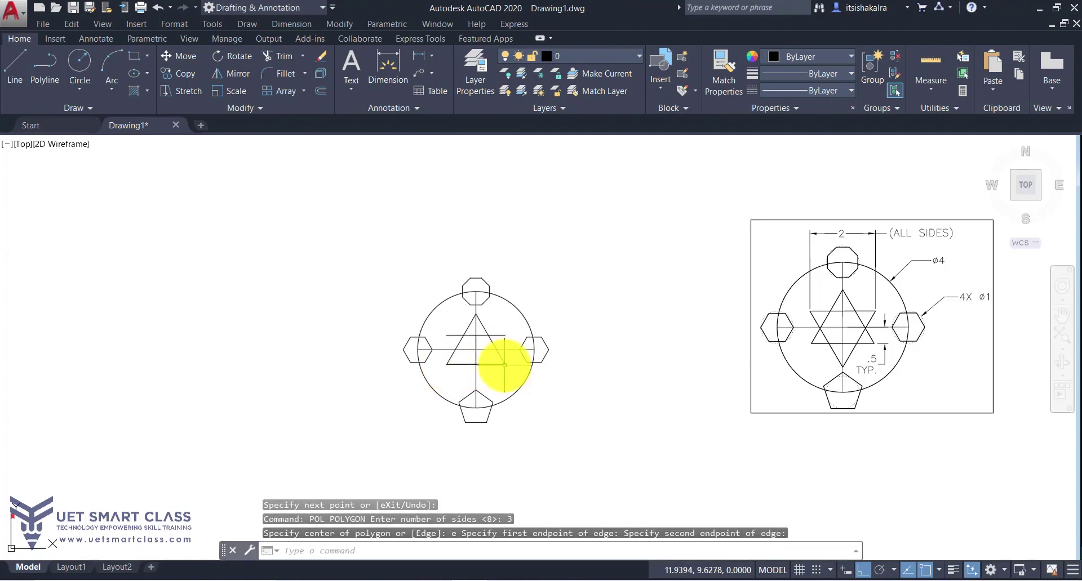
left_click(442, 358)
left_click(501, 378)
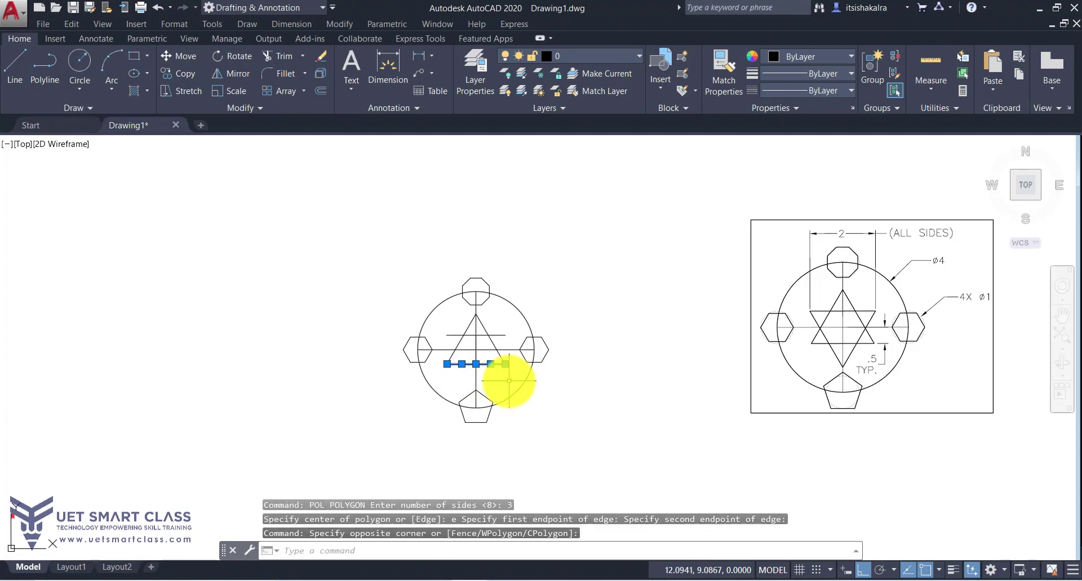
left_click(443, 359)
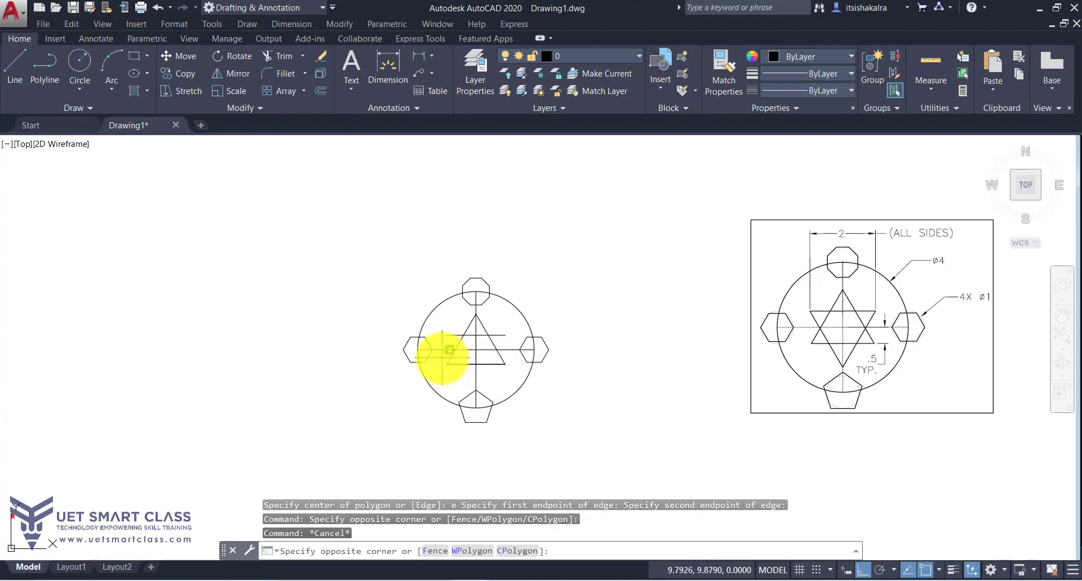
left_click(513, 374)
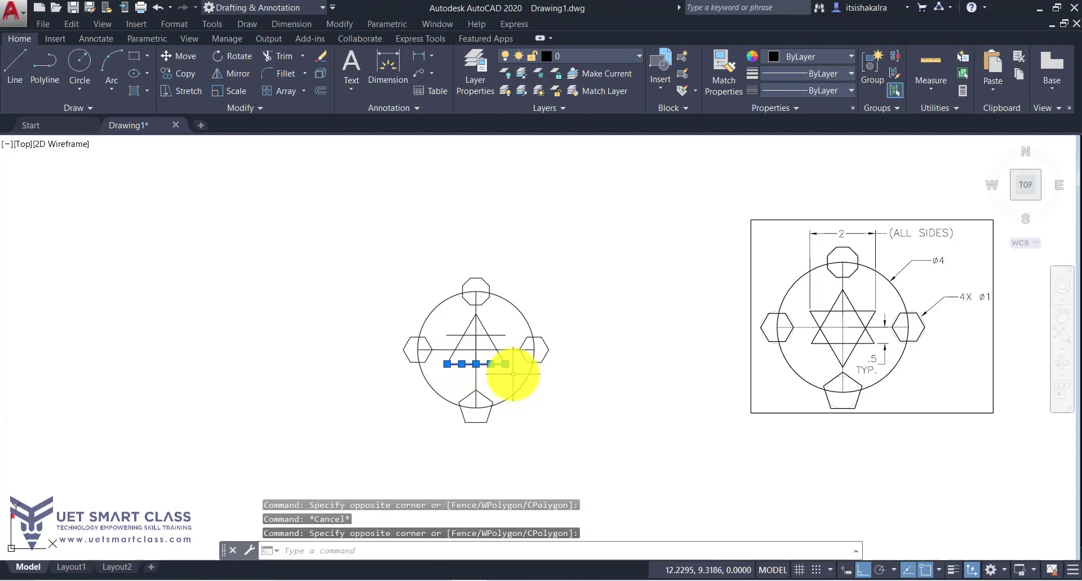
key("Escape")
left_click(513, 358)
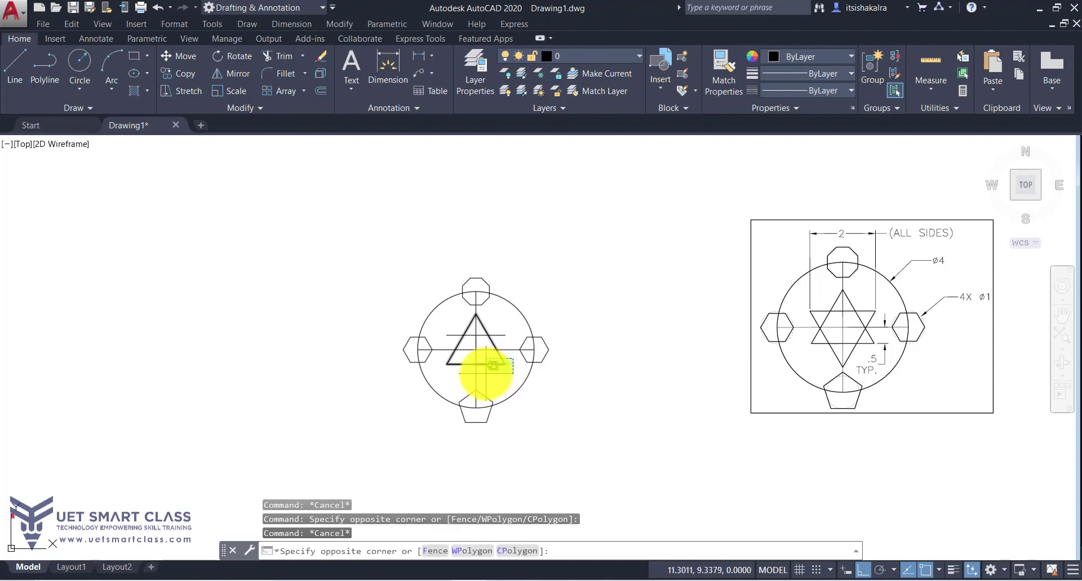
key("Escape")
Erase the two lower horizontal construction lines along the triangle's base and the .5 vertical line below the circle's centre.
left_click(438, 358)
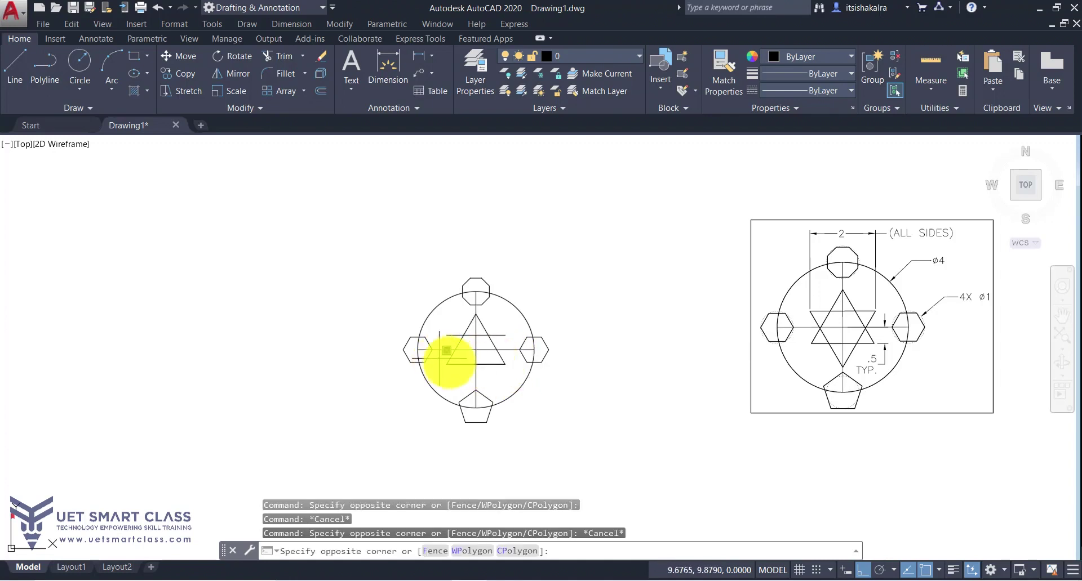
left_click(514, 379)
key("Delete")
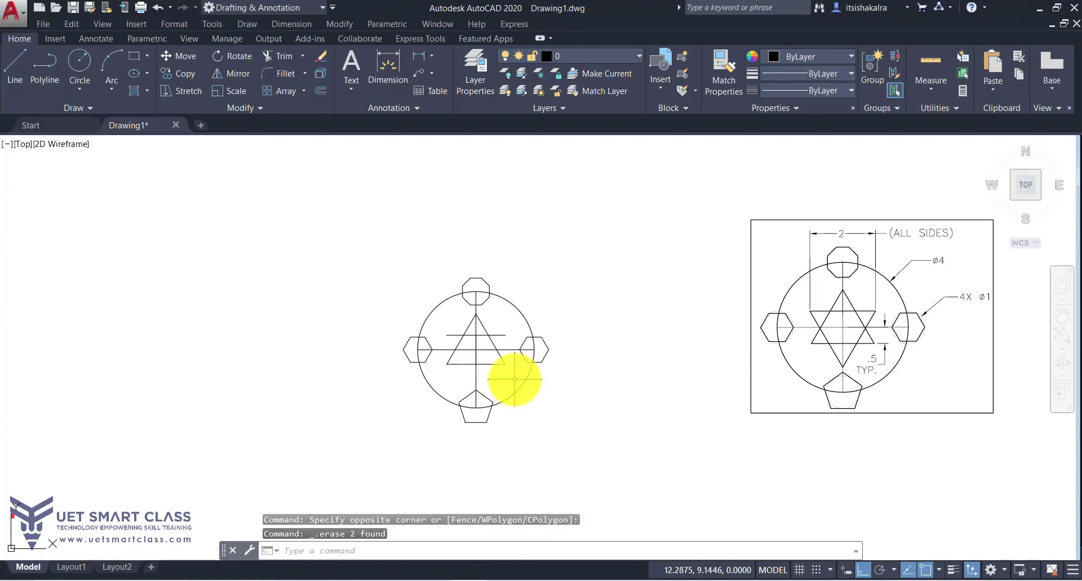
left_click(478, 334)
left_click(484, 374)
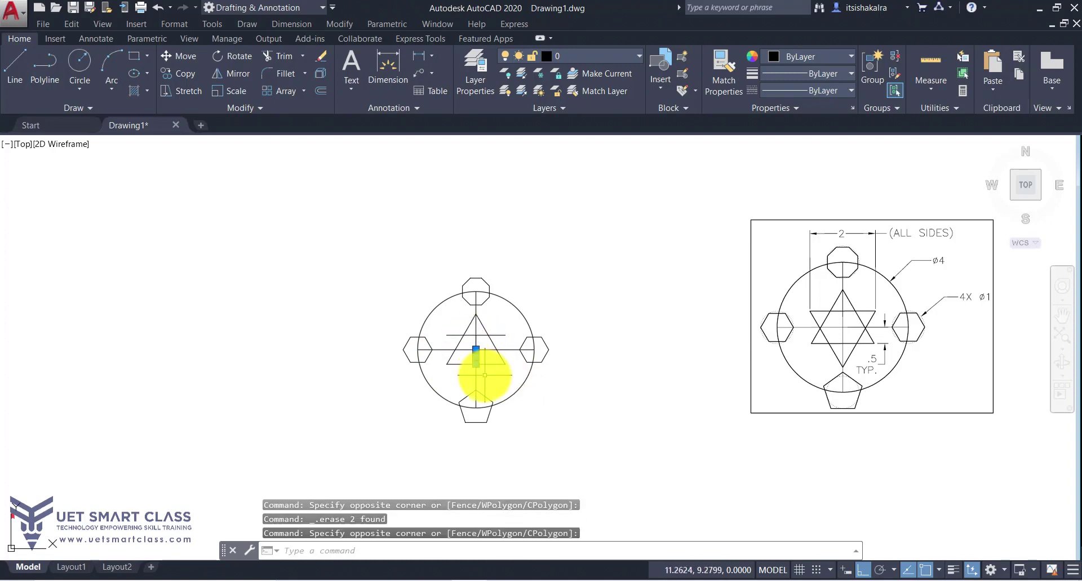
key("Delete")
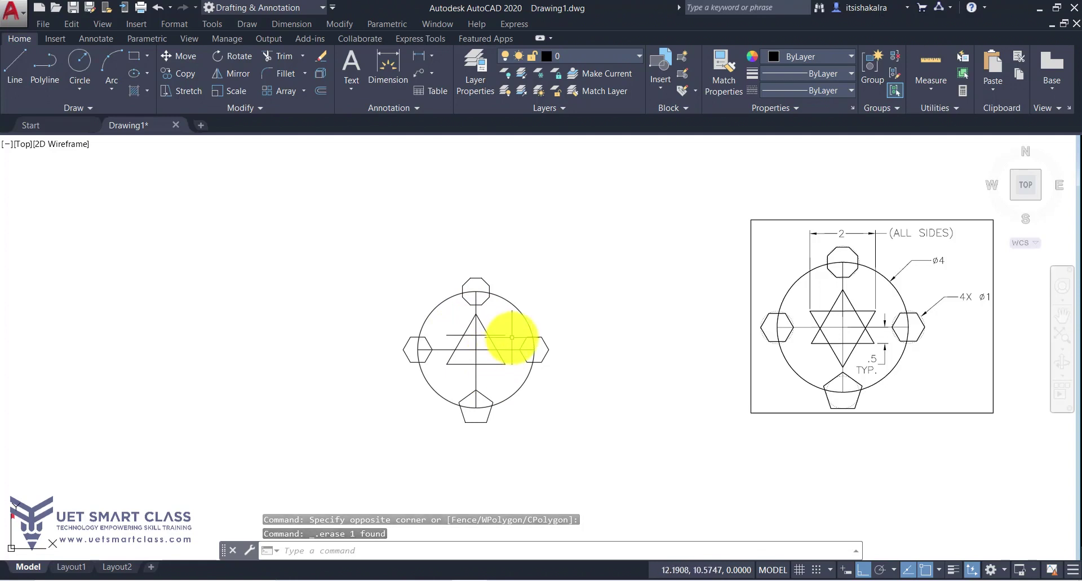
type("pol")
key("Return")
key("Return")
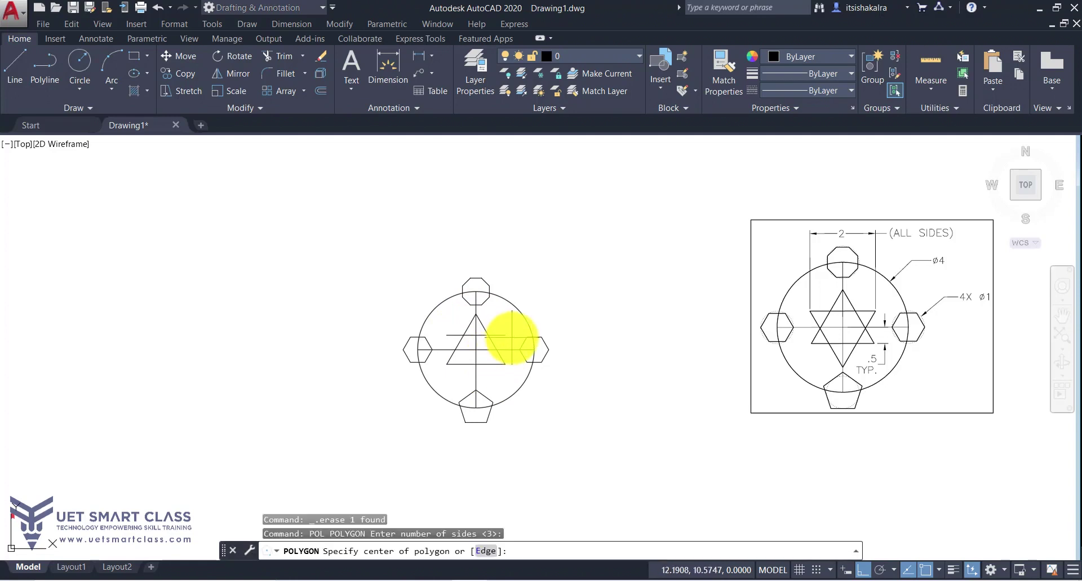
type("e")
key("Return")
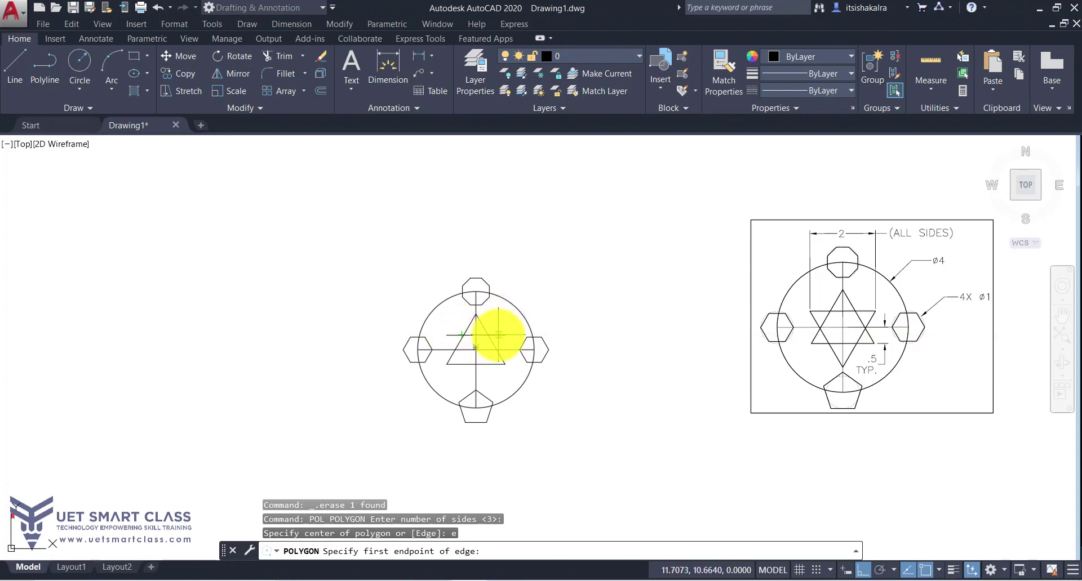
left_click(505, 334)
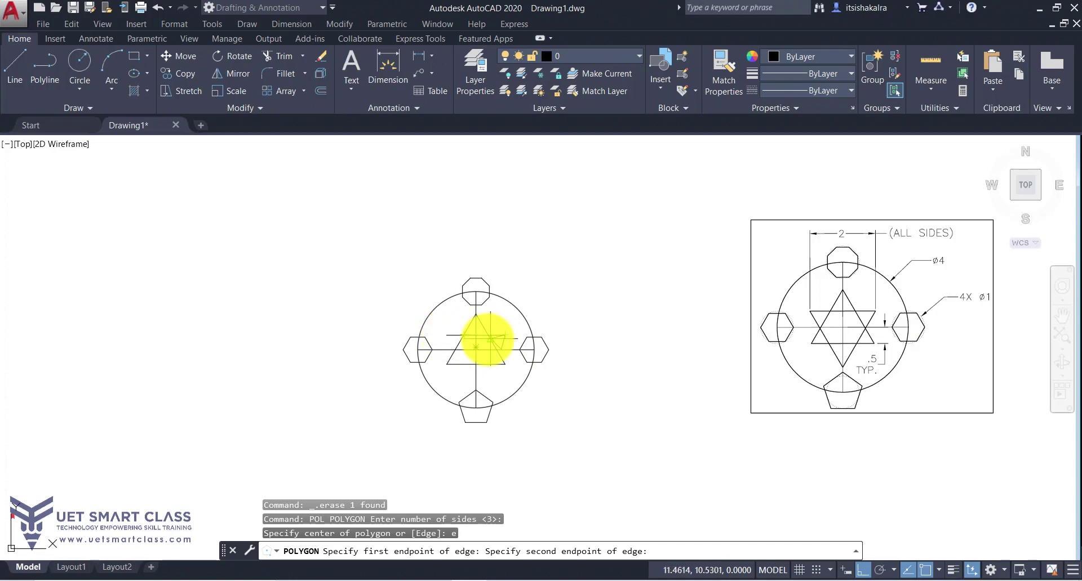
key("Escape")
key("Return")
type("po")
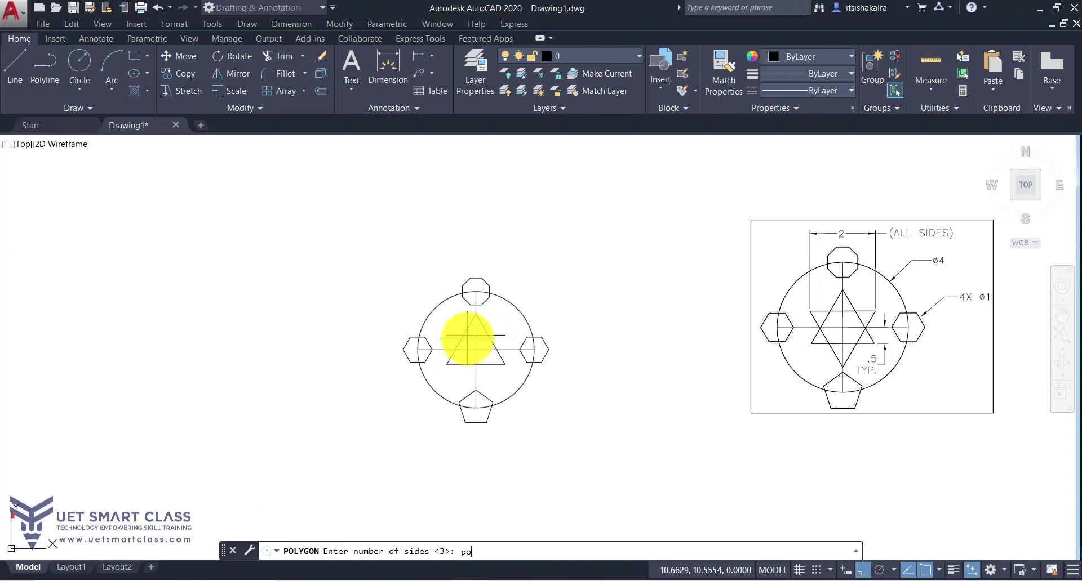
key("BackSpace")
key("BackSpace")
key("Return")
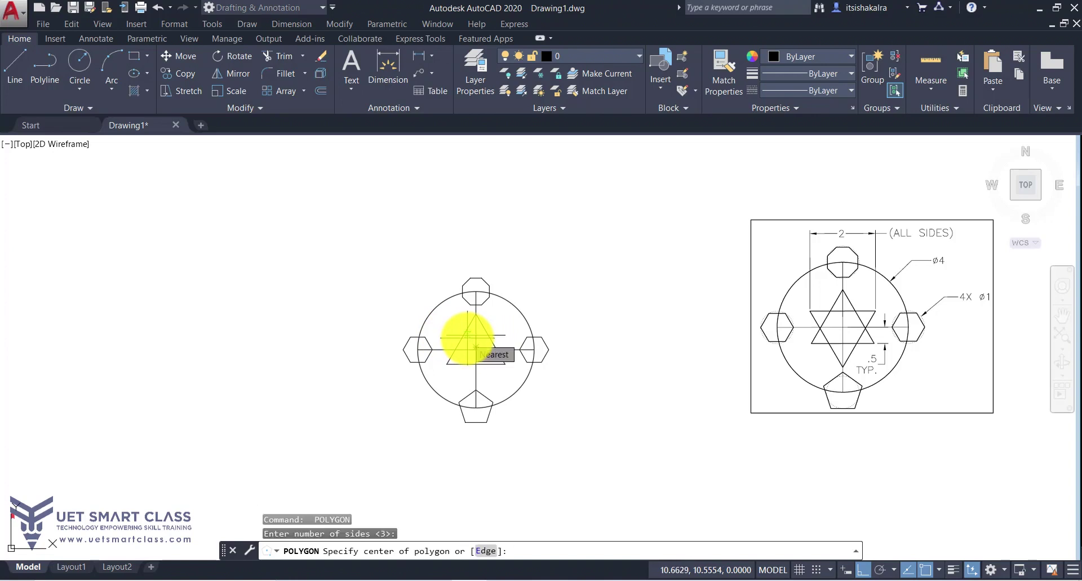
type("e")
key("Return")
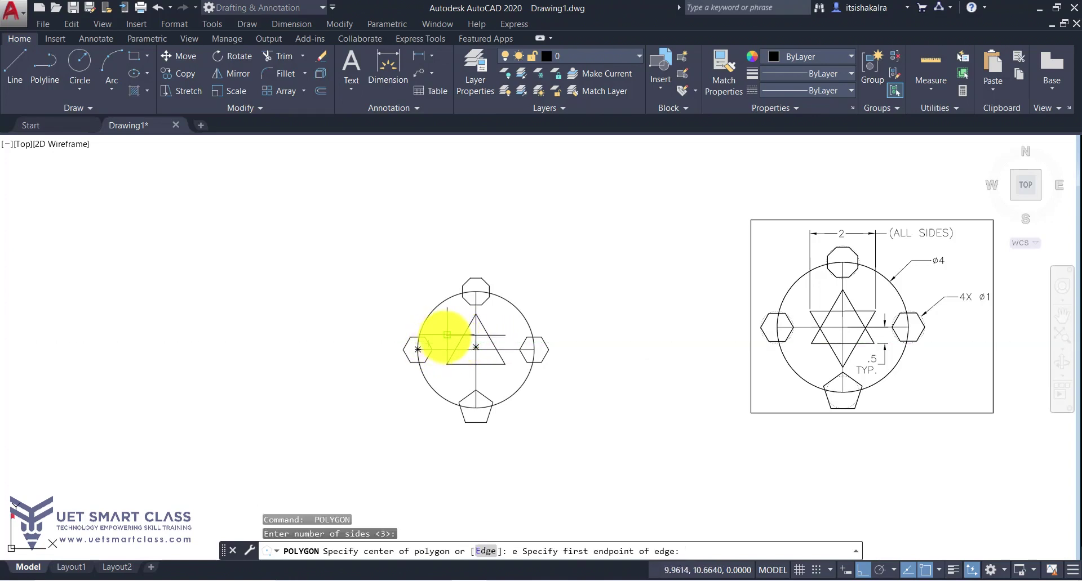
left_click(446, 336)
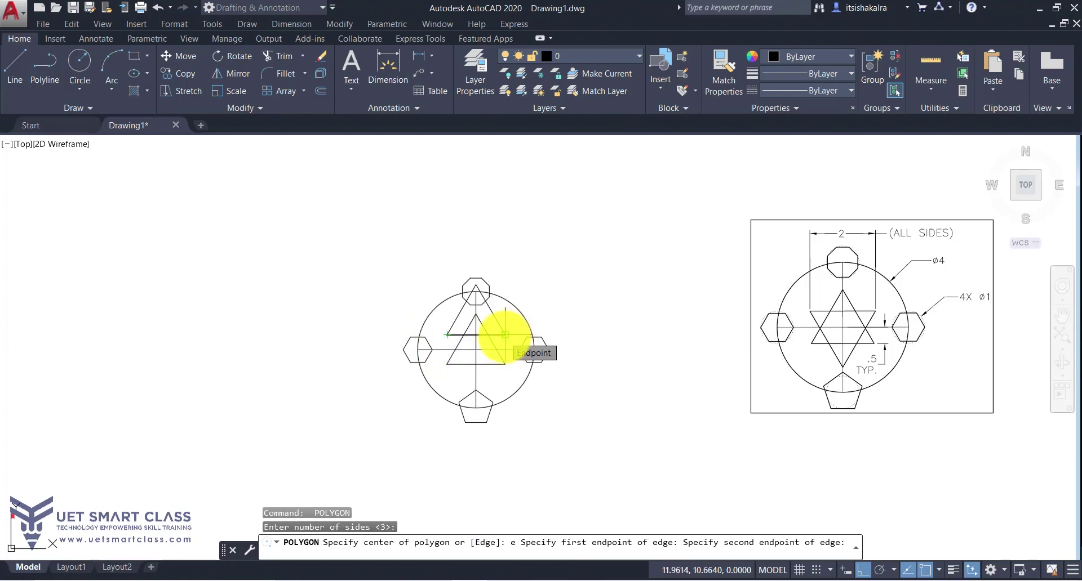
key("Escape")
key("Return")
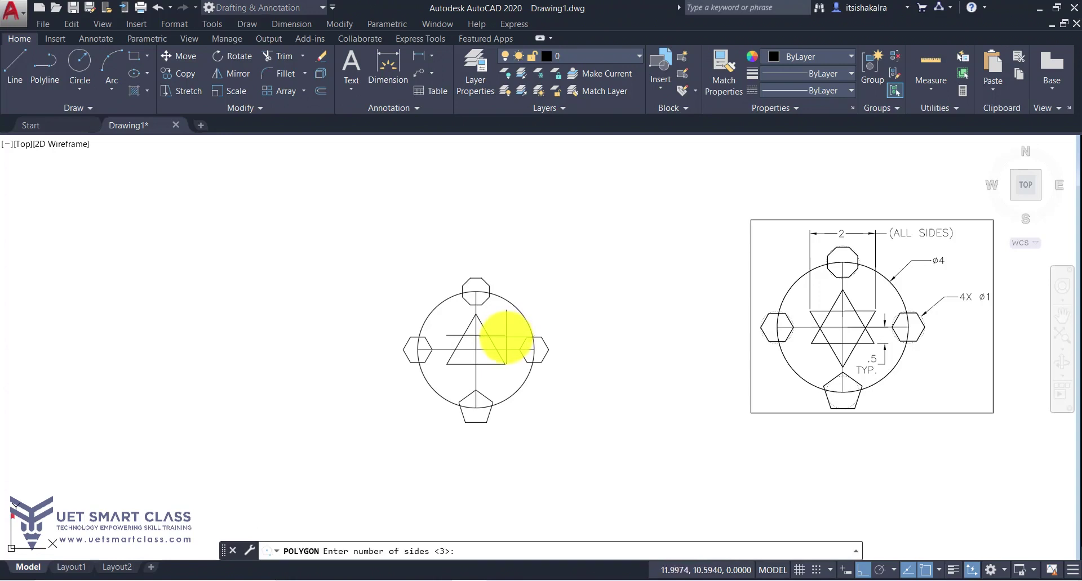
key("Return")
type("e")
key("Return")
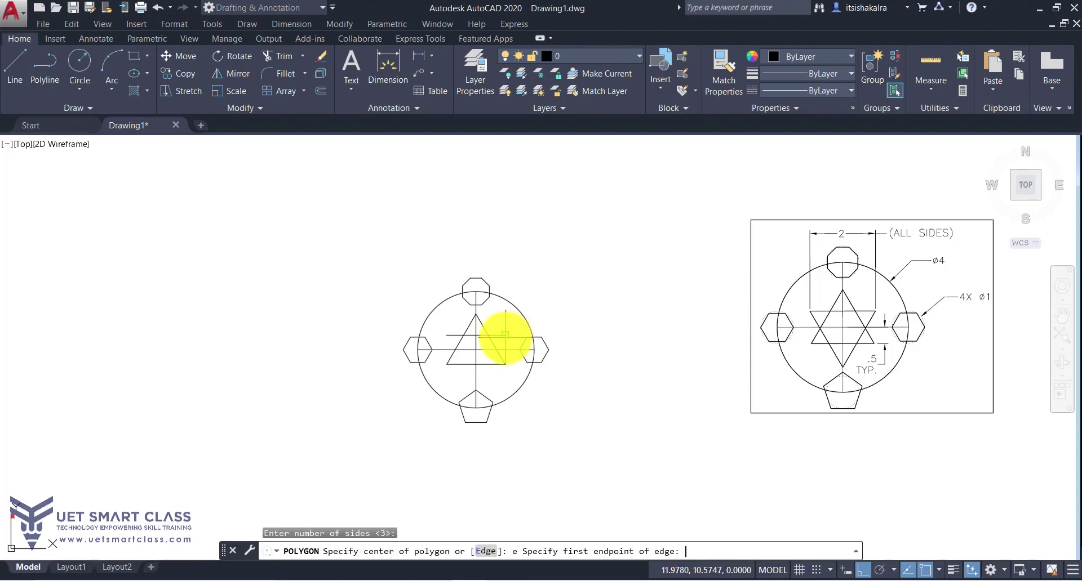
left_click(449, 337)
key("Escape")
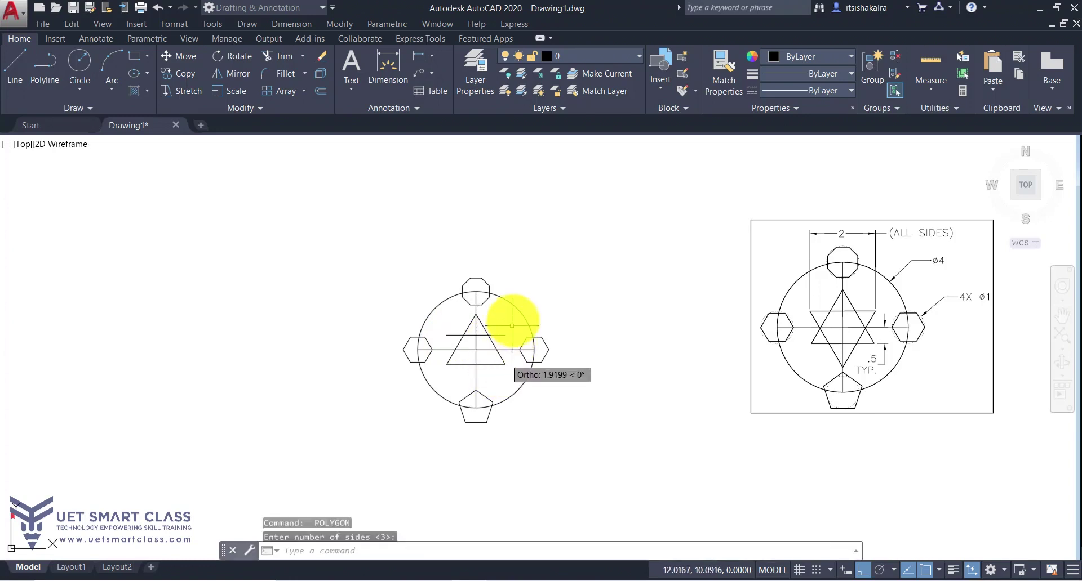
Draw a downward-pointing three-sided polygon by edge, from the right end to the left end of the upper horizontal construction lines.
key("Return")
key("Return")
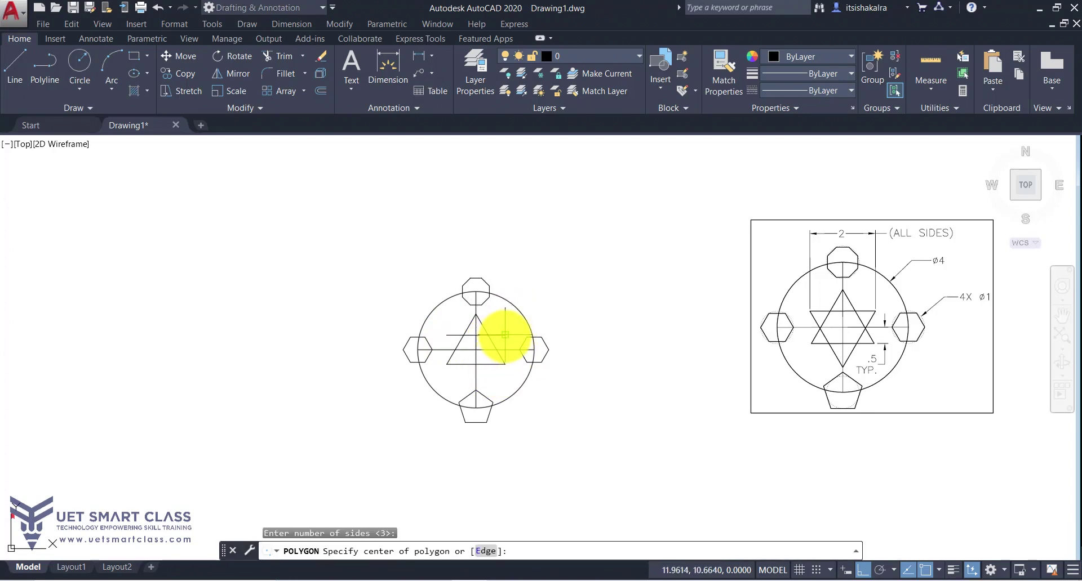
type("e")
key("Return")
left_click(505, 334)
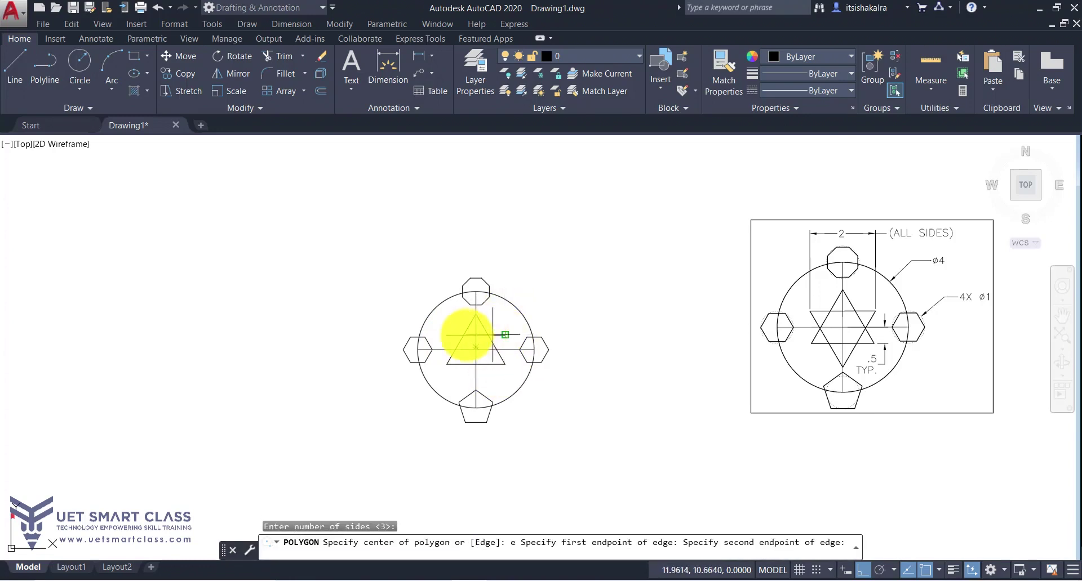
left_click(448, 335)
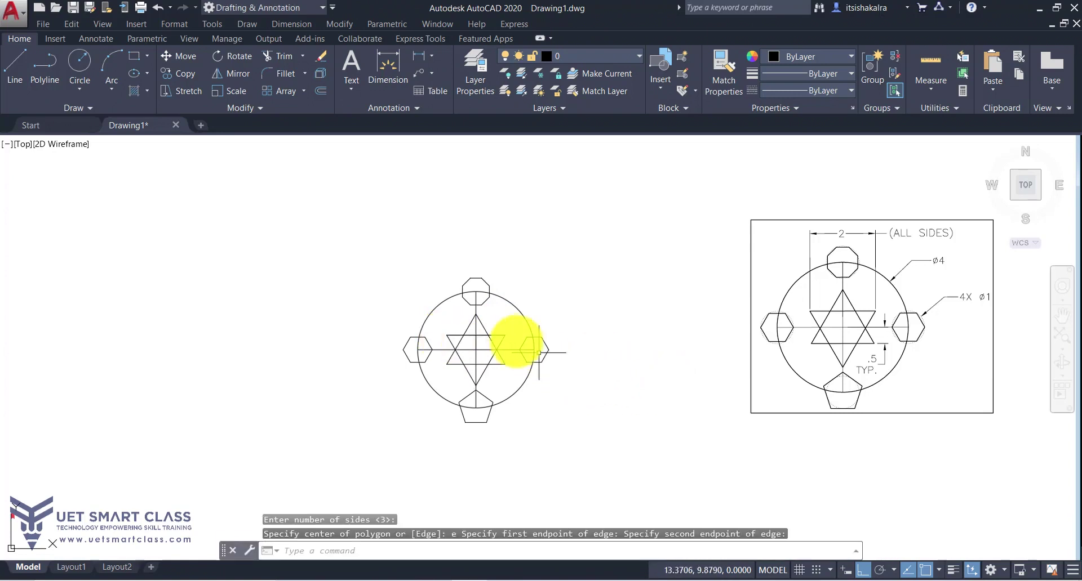
Erase the two upper horizontal construction lines along the inverted triangle's base and the .5 vertical line above the circle's centre.
left_click(435, 326)
left_click(510, 345)
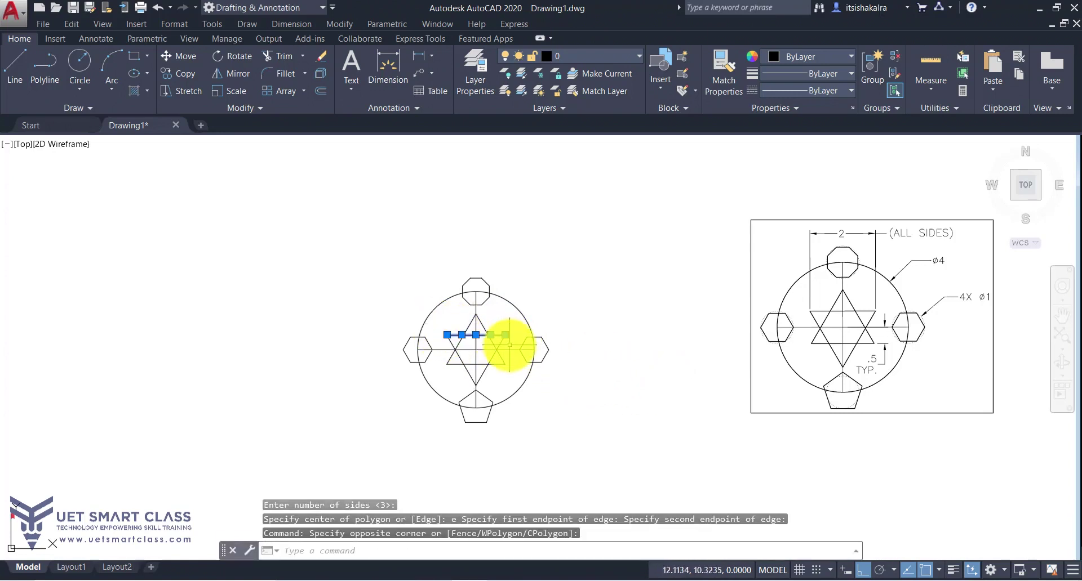
key("Delete")
left_click(460, 327)
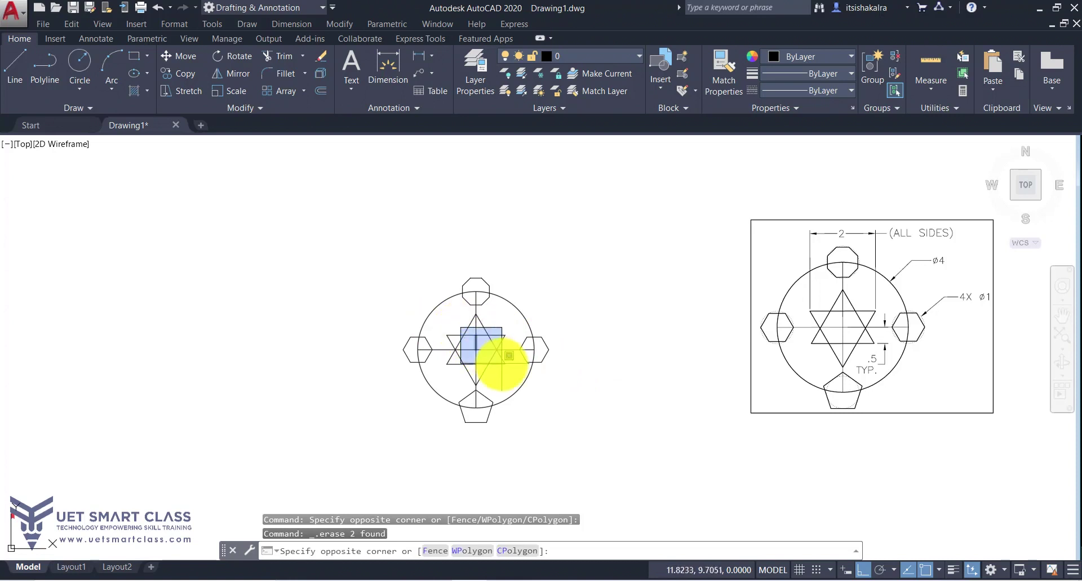
left_click(513, 363)
key("Delete")
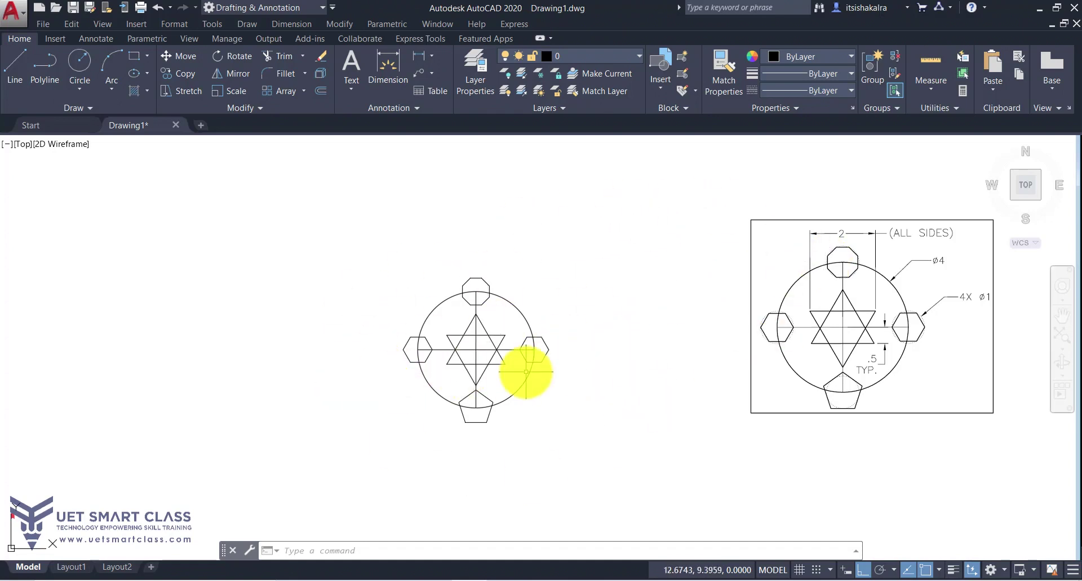
Erase all objects in the drawing, including the reference image.
key("ctrl+a")
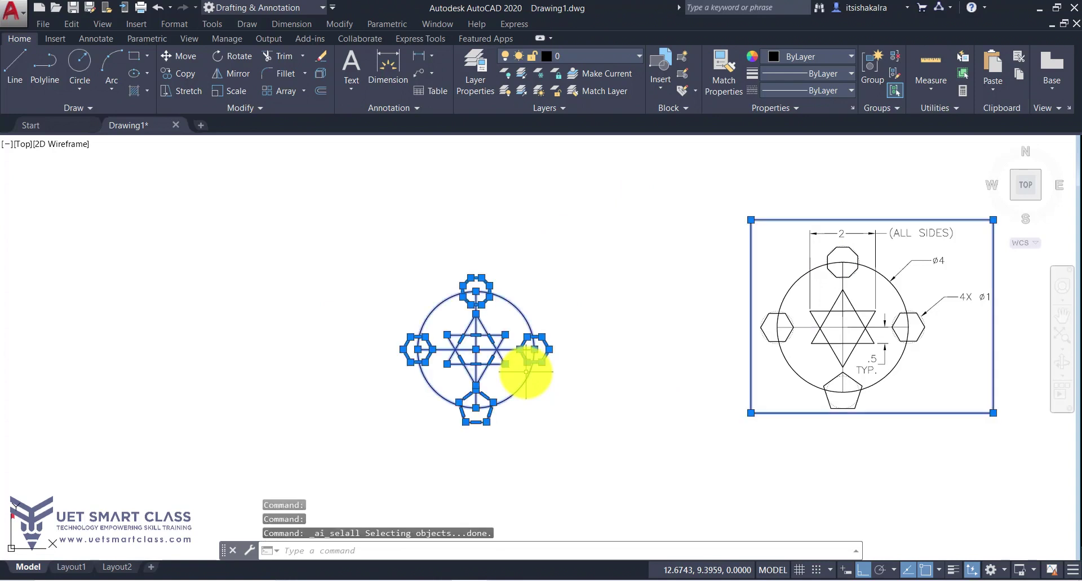
key("Delete")
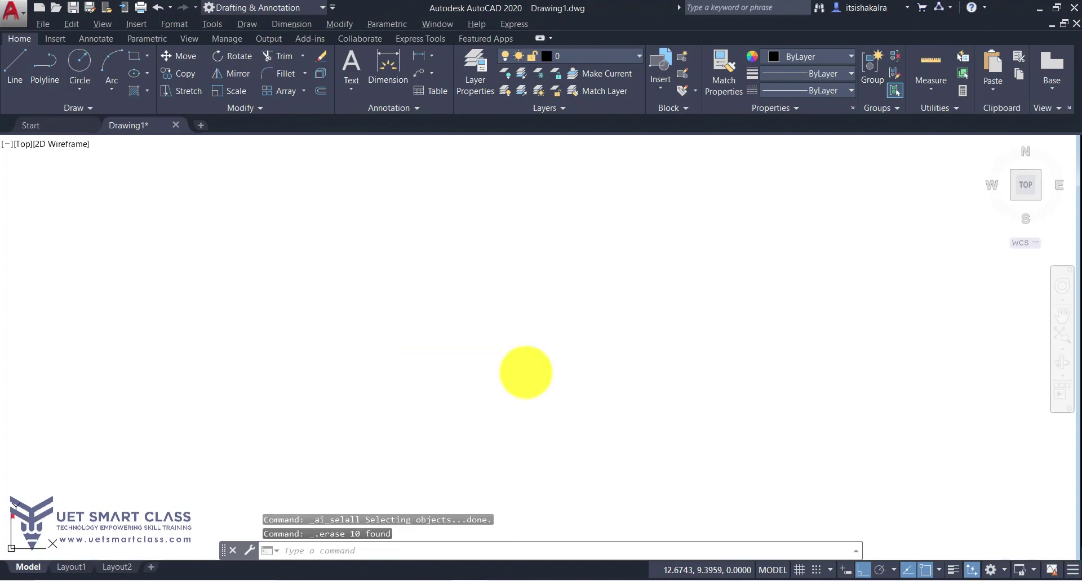
key("alt+Tab")
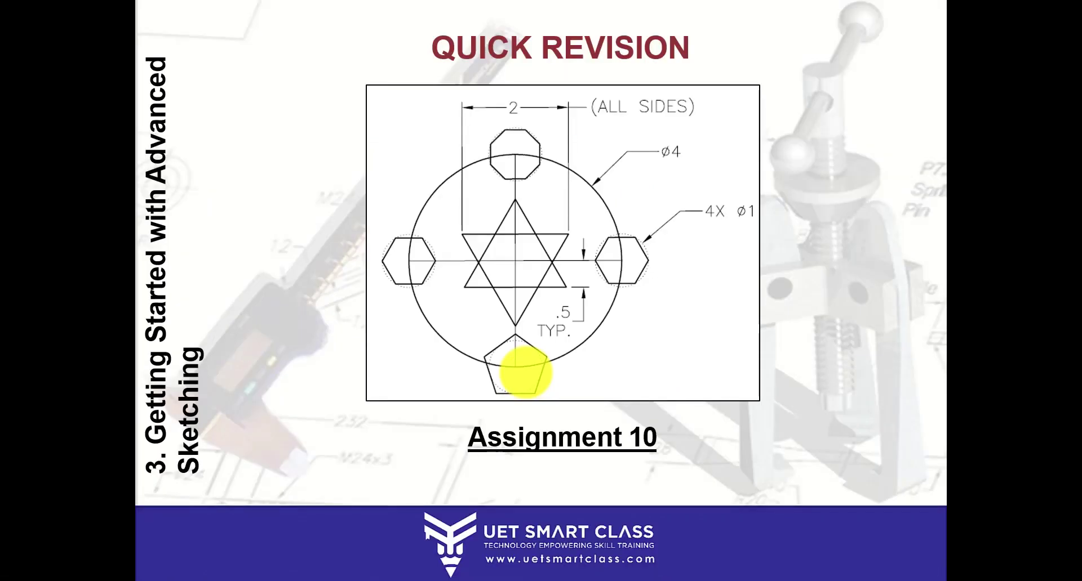
key("Right")
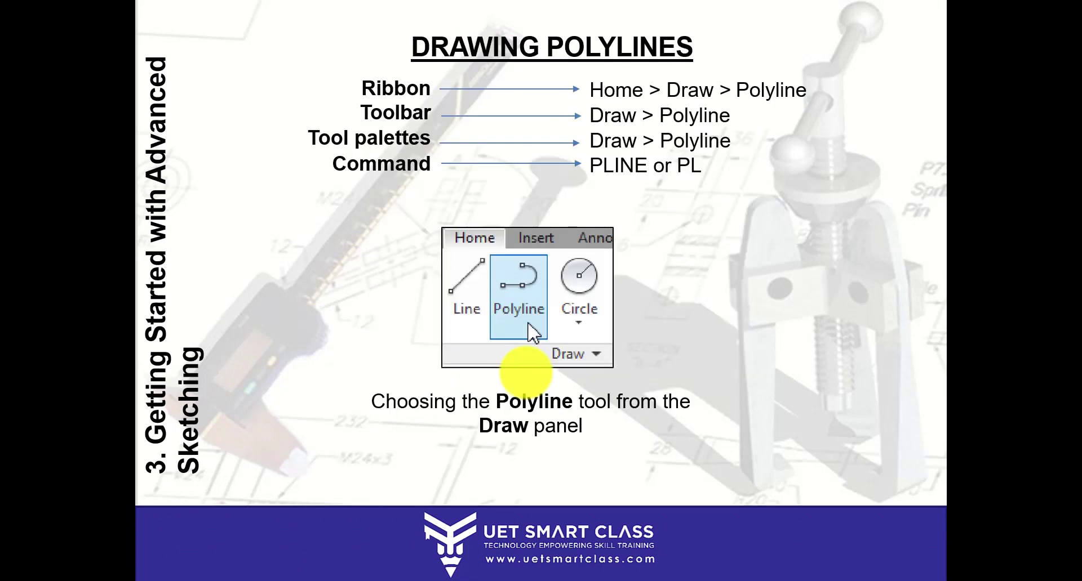
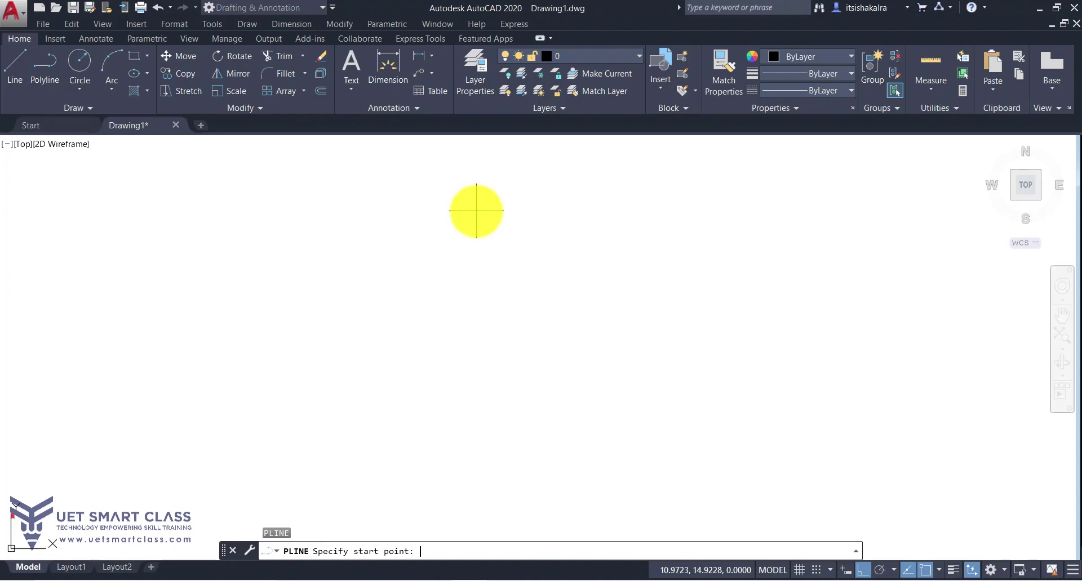
Start a polyline at 4,5 and set its starting and ending widths to .25.
type("4,5")
key("Return")
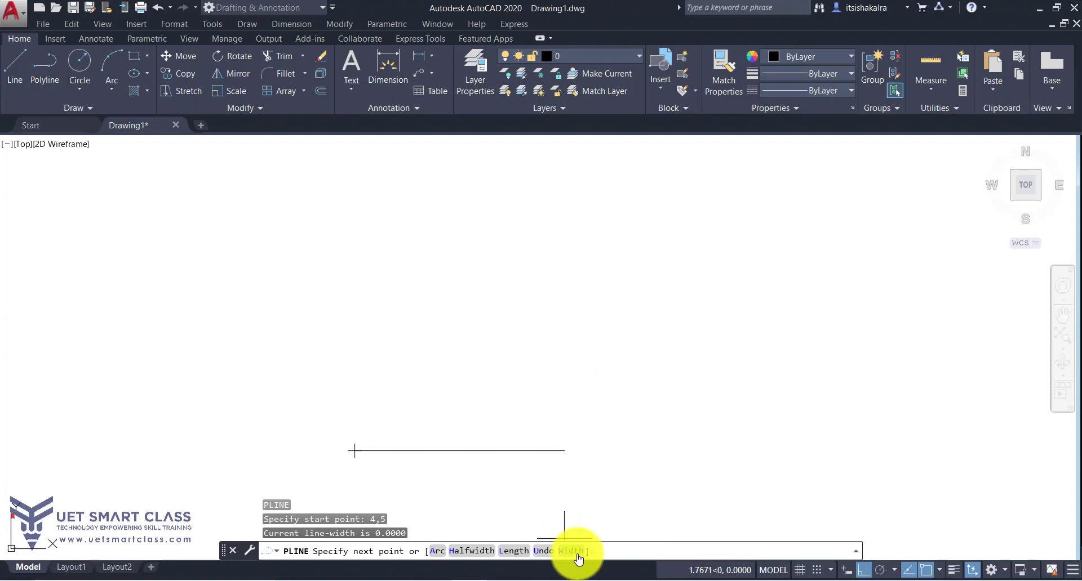
type("w")
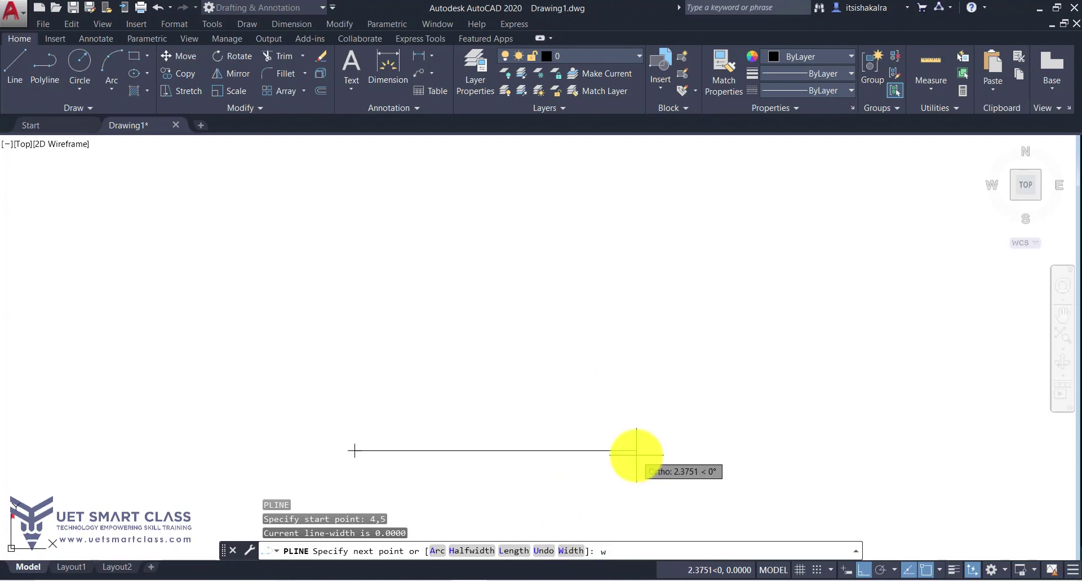
key("Return")
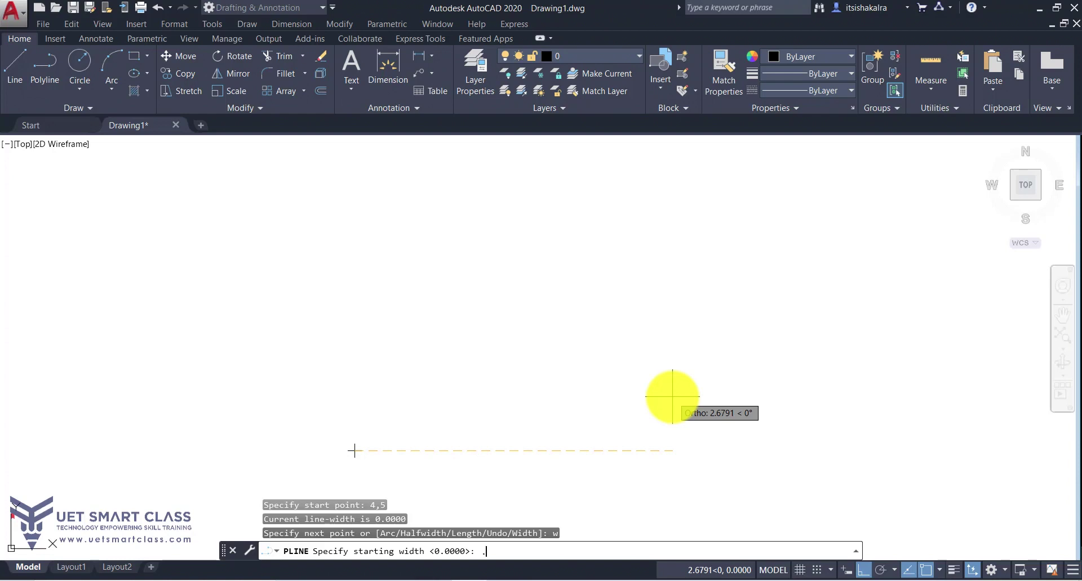
type("25")
key("Return")
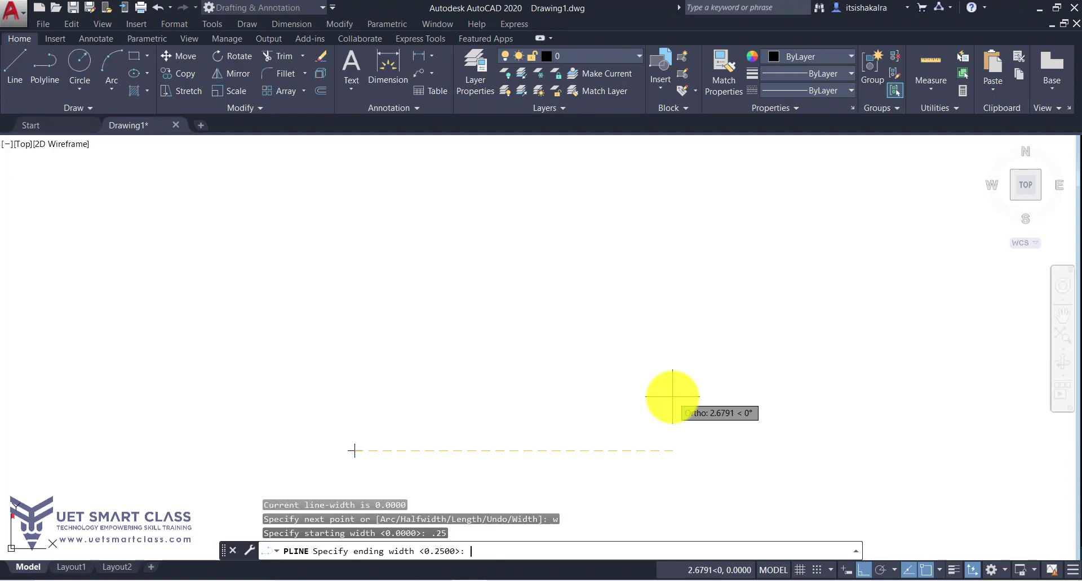
key("Return")
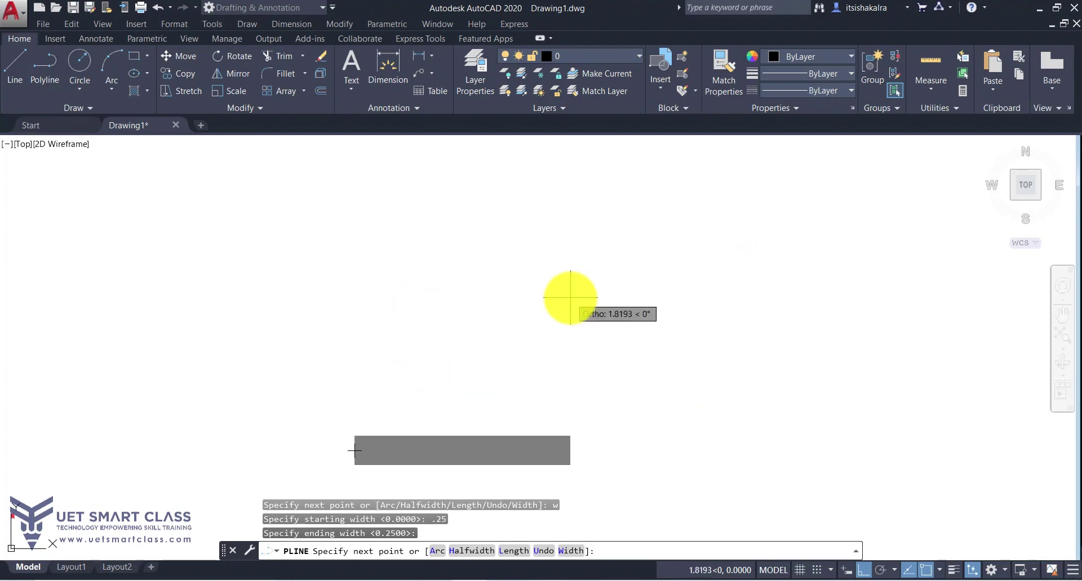
Continue the wide polyline to 5,5 and on to 3,3, and finish it there.
key("alt+Tab")
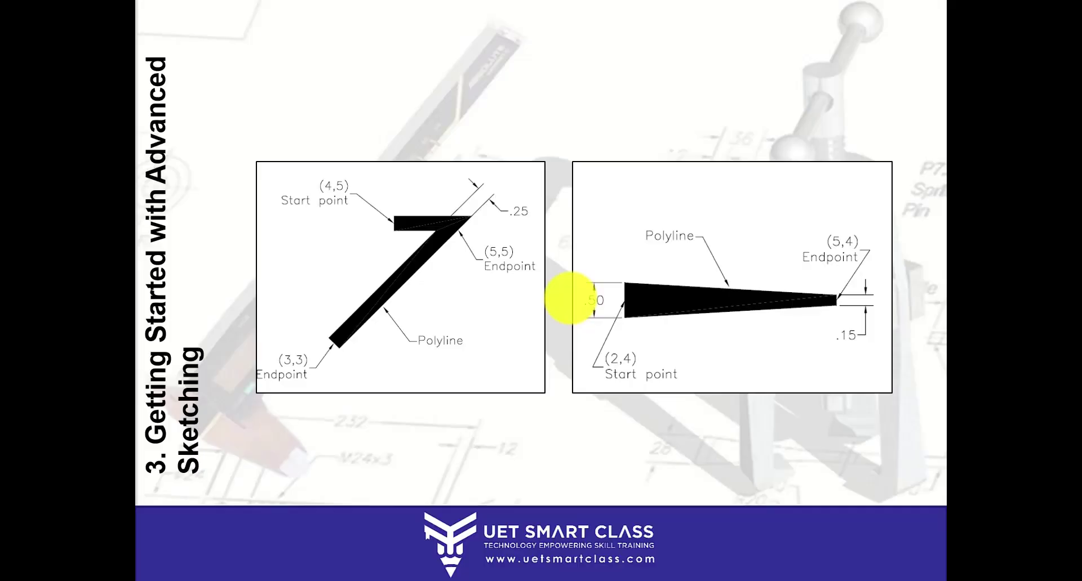
key("alt+Tab")
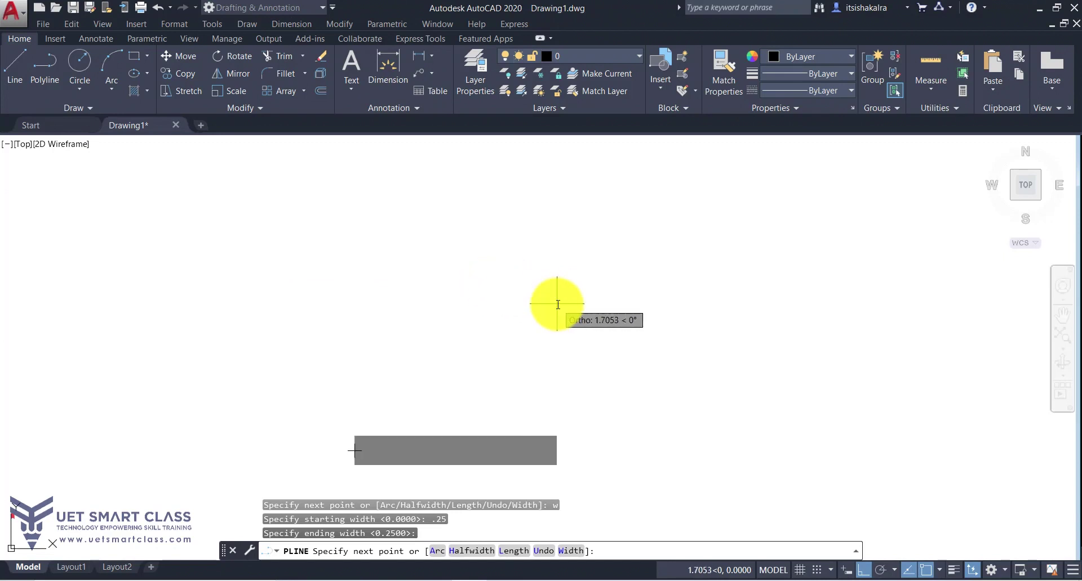
type("5,5")
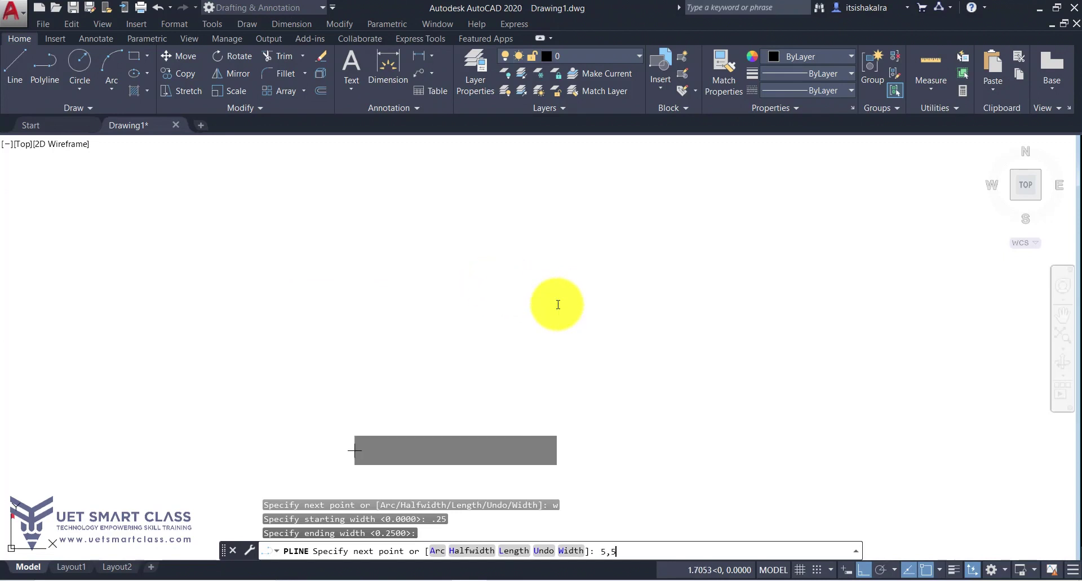
key("Return")
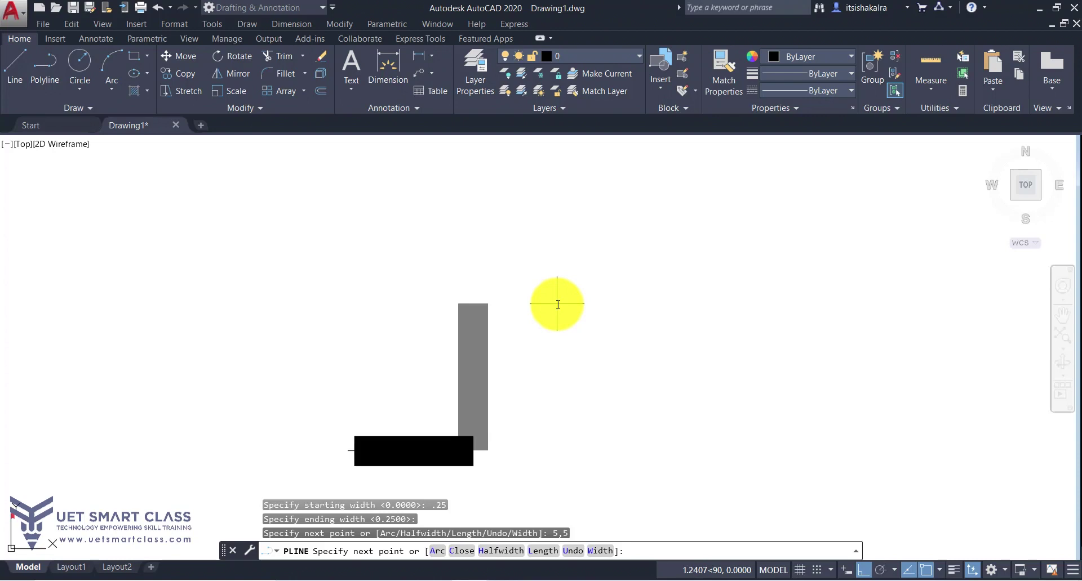
type("3,3")
key("Return")
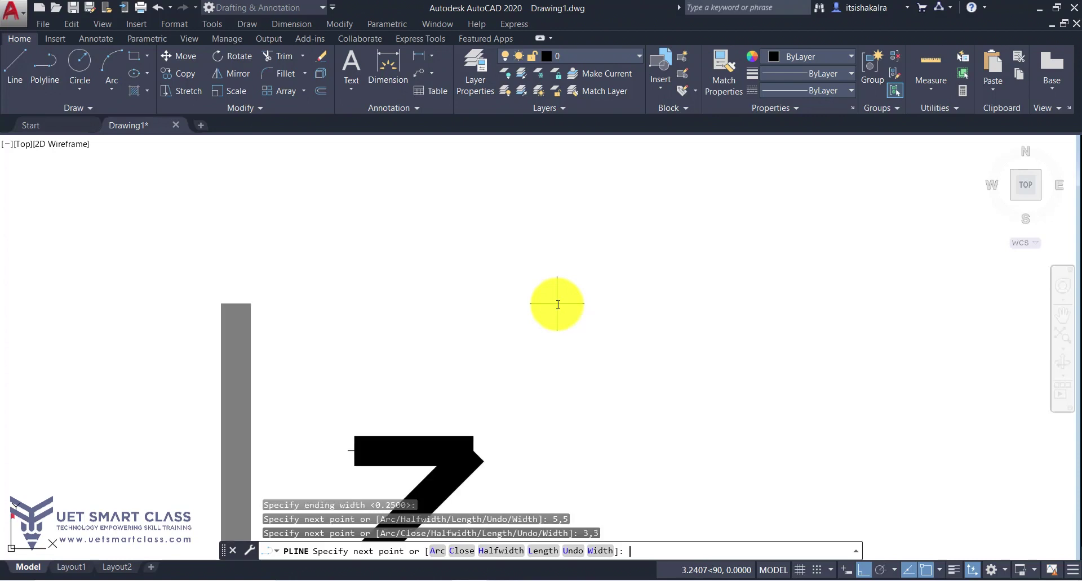
key("Return")
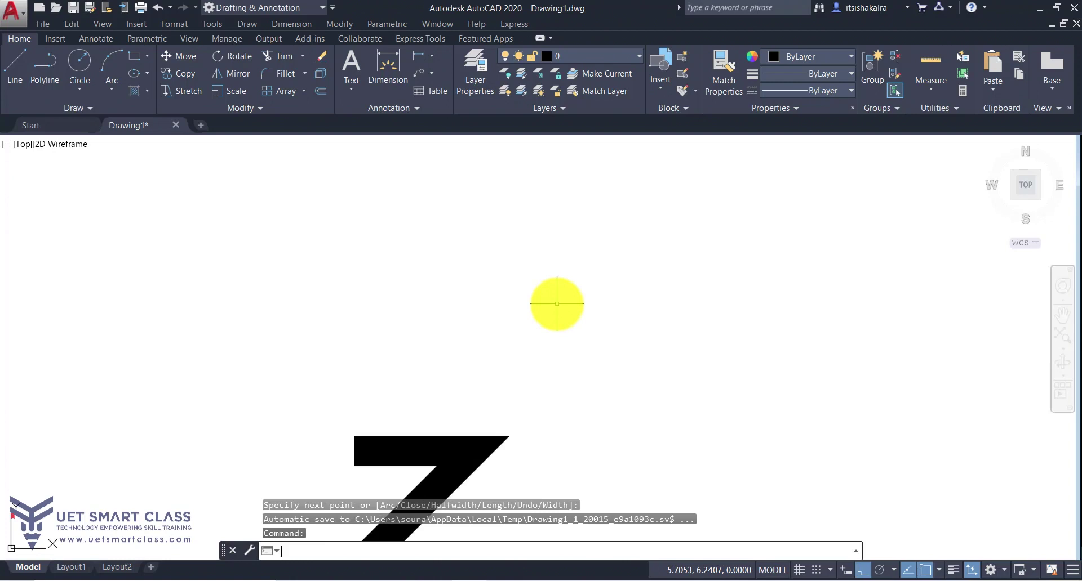
Start a second polyline at 2,4.
scroll(557, 304, "down", 3)
scroll(510, 444, "up", 4)
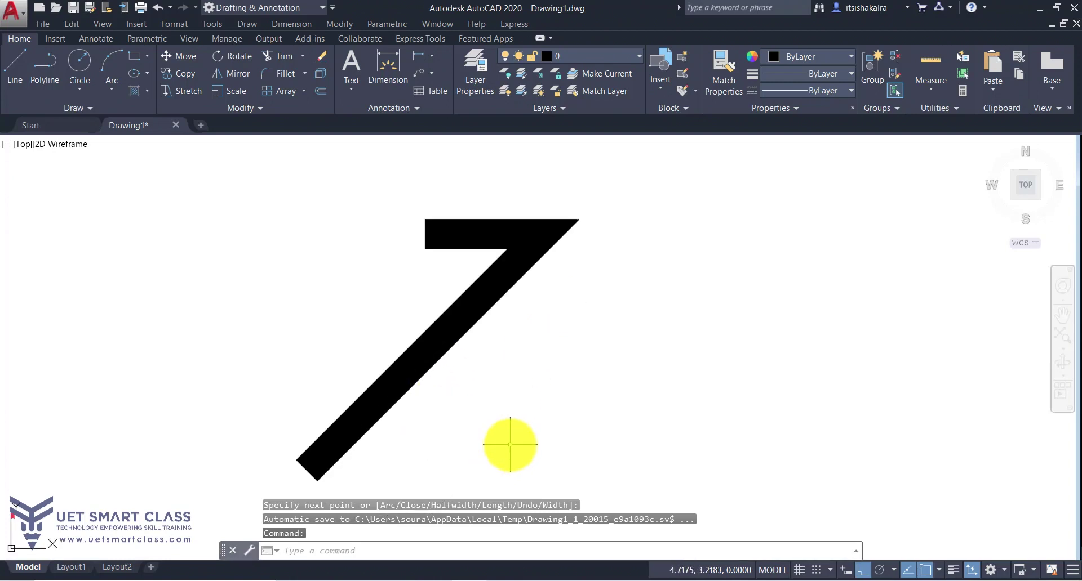
scroll(510, 444, "down", 5)
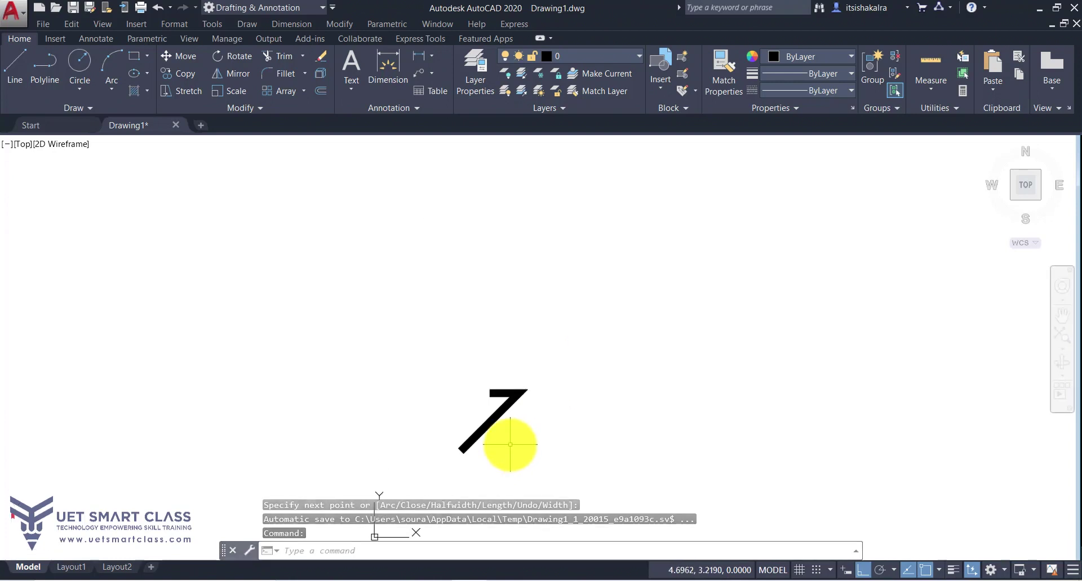
scroll(481, 448, "up", 4)
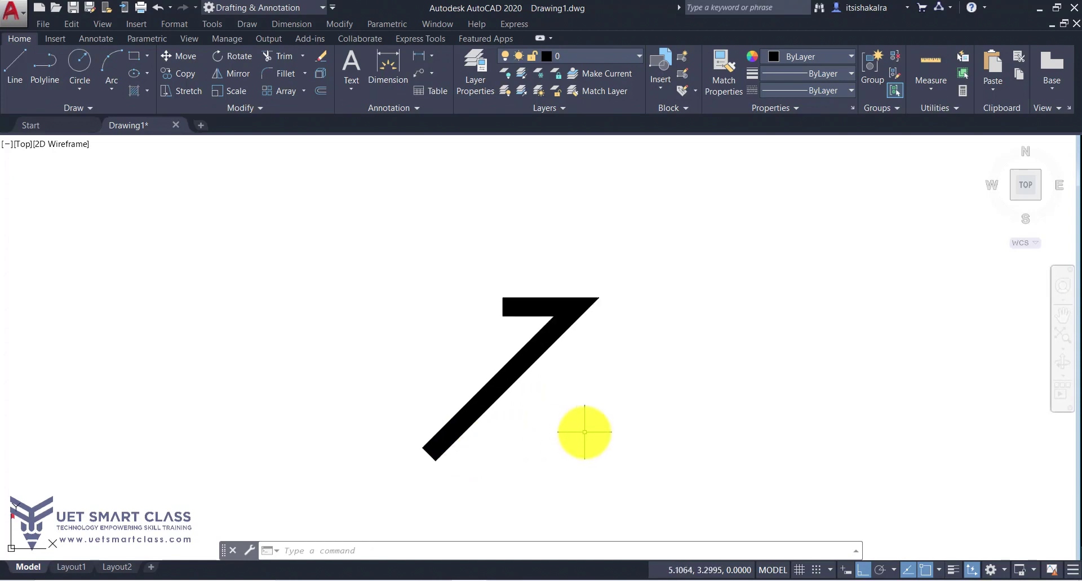
type("PL")
key("Return")
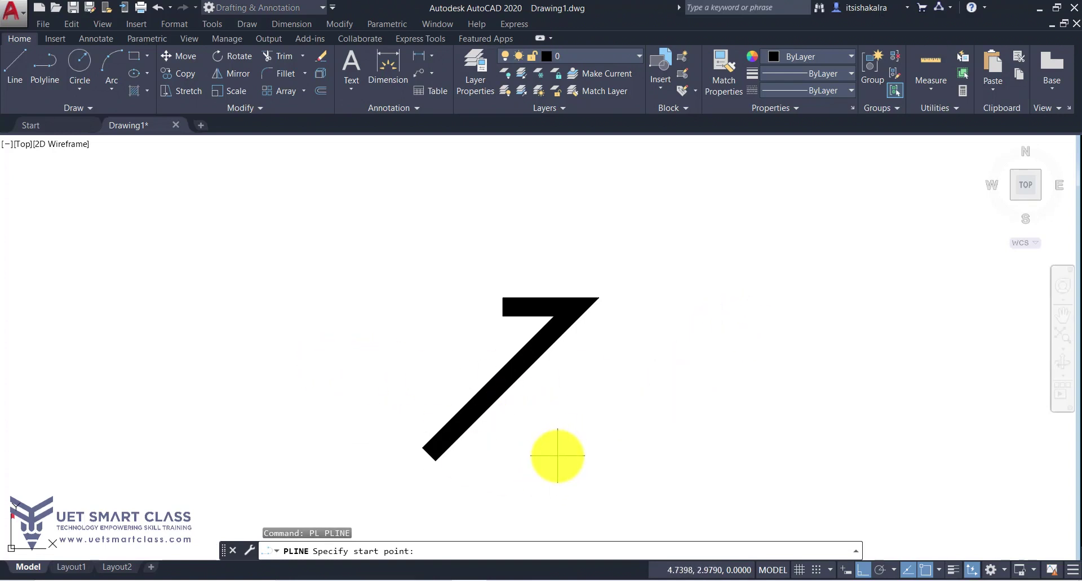
type("2,4")
key("Return")
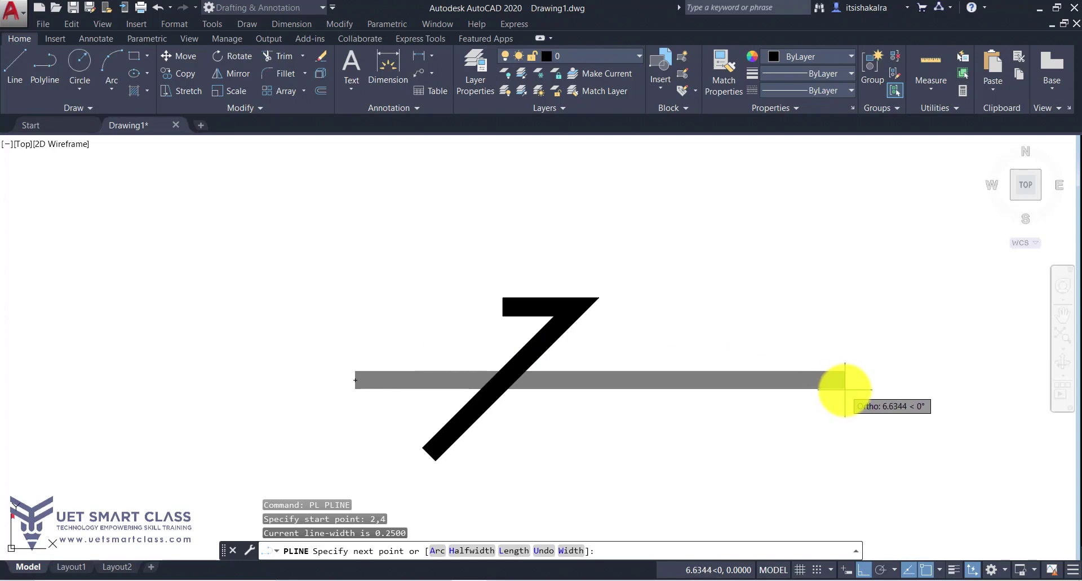
Taper the second polyline from a starting width of .5 to an ending width of .15 and finish it at 5,4.
type("w")
key("Return")
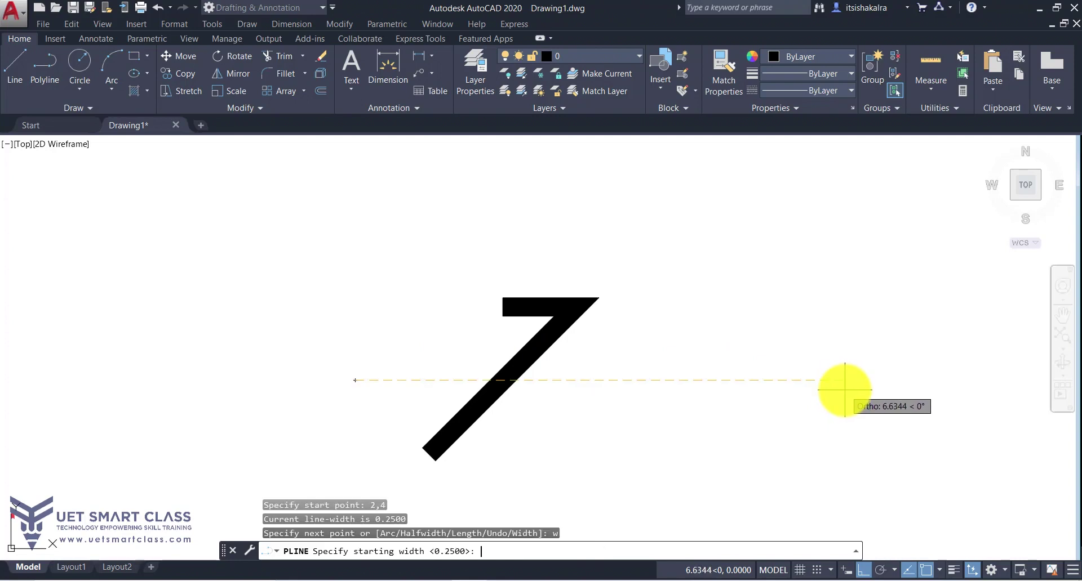
type(".5")
key("Return")
type(".")
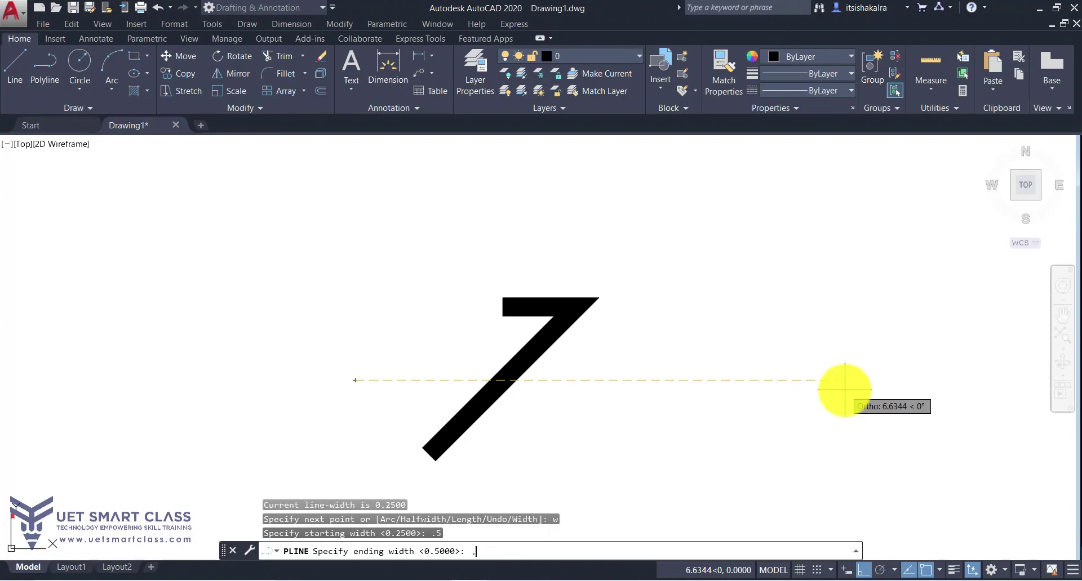
type("15")
key("Return")
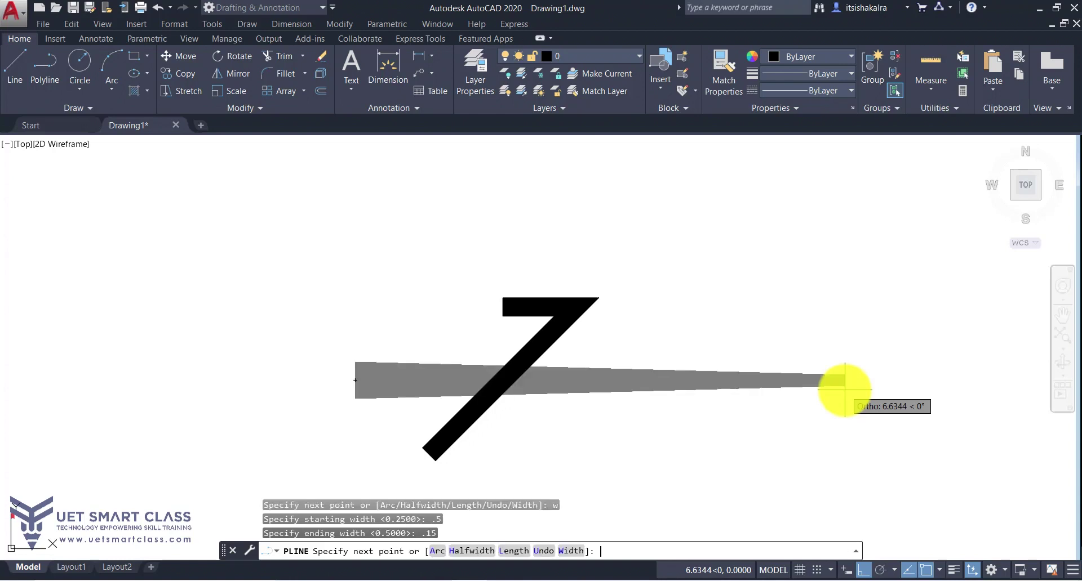
type("5,4")
key("Return")
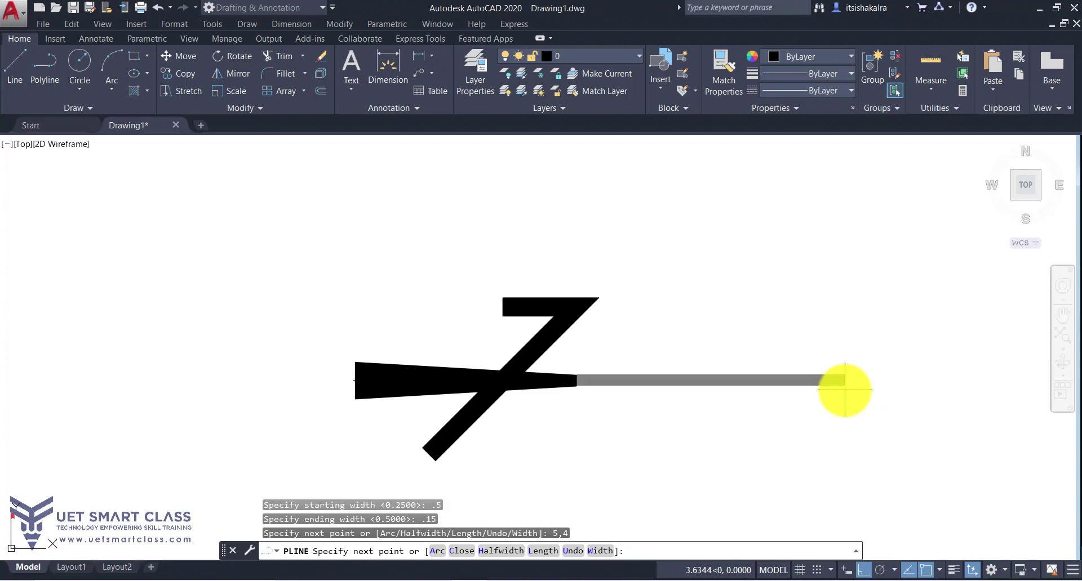
key("Return")
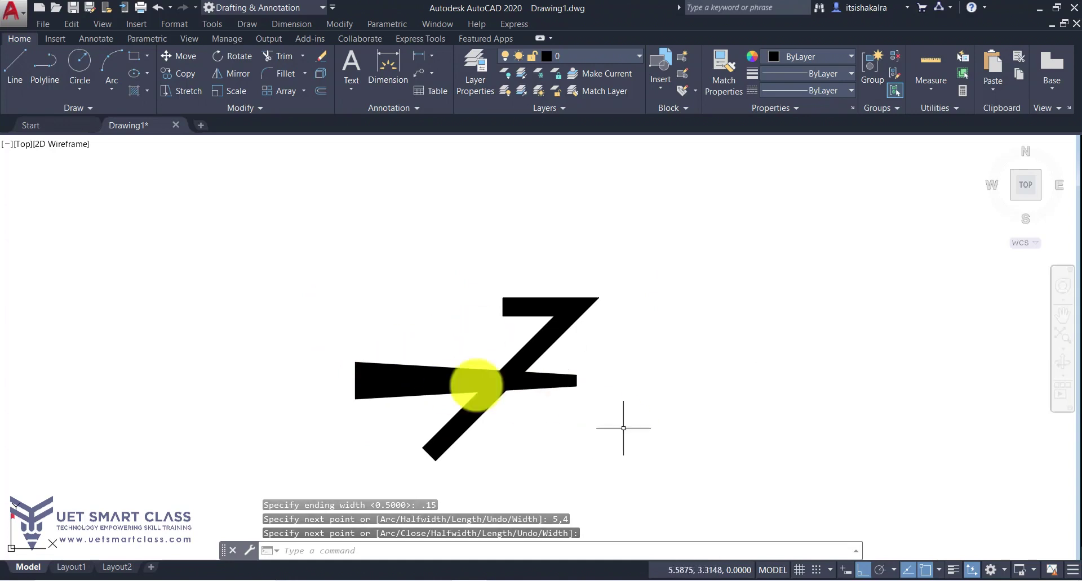
Move the bent polyline horizontally to the right, clear of the tapered polyline.
left_click(595, 334)
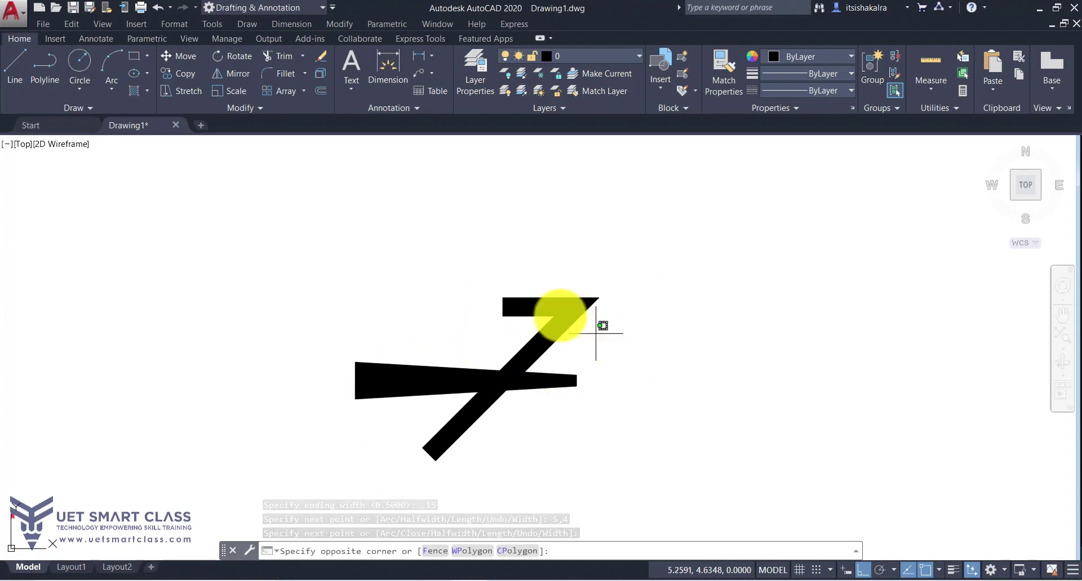
left_click(589, 313)
type("M")
key("Return")
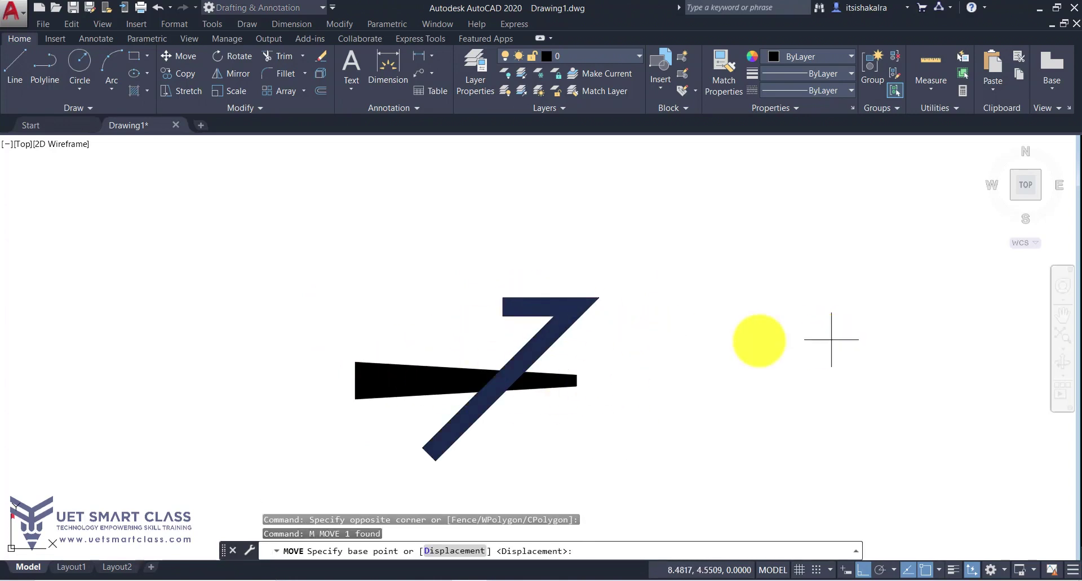
left_click(651, 350)
left_click(868, 348)
key("Escape")
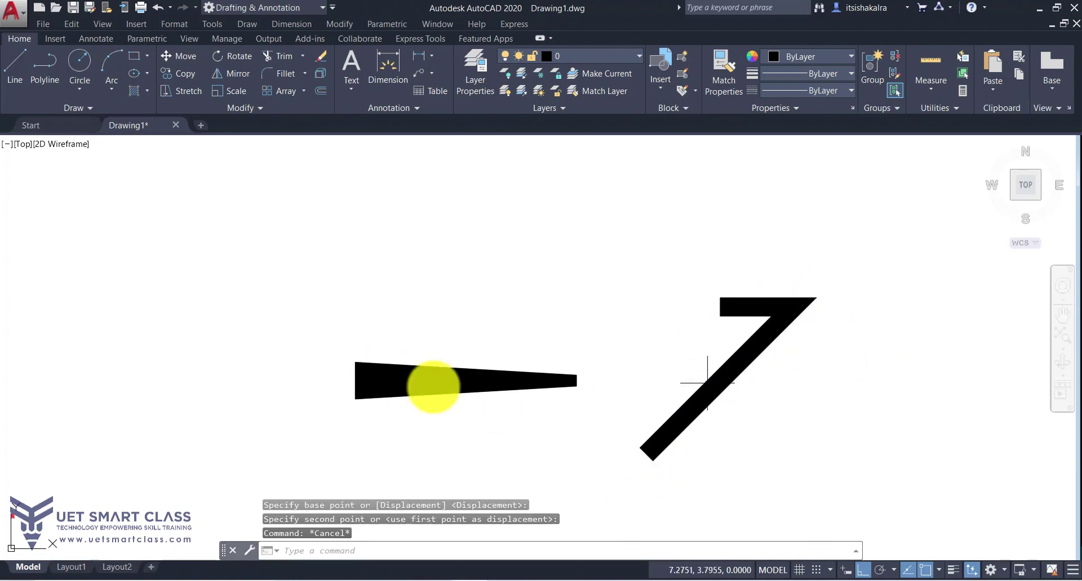
Erase both the tapered polyline and the bent polyline.
left_click(762, 443)
left_click(302, 319)
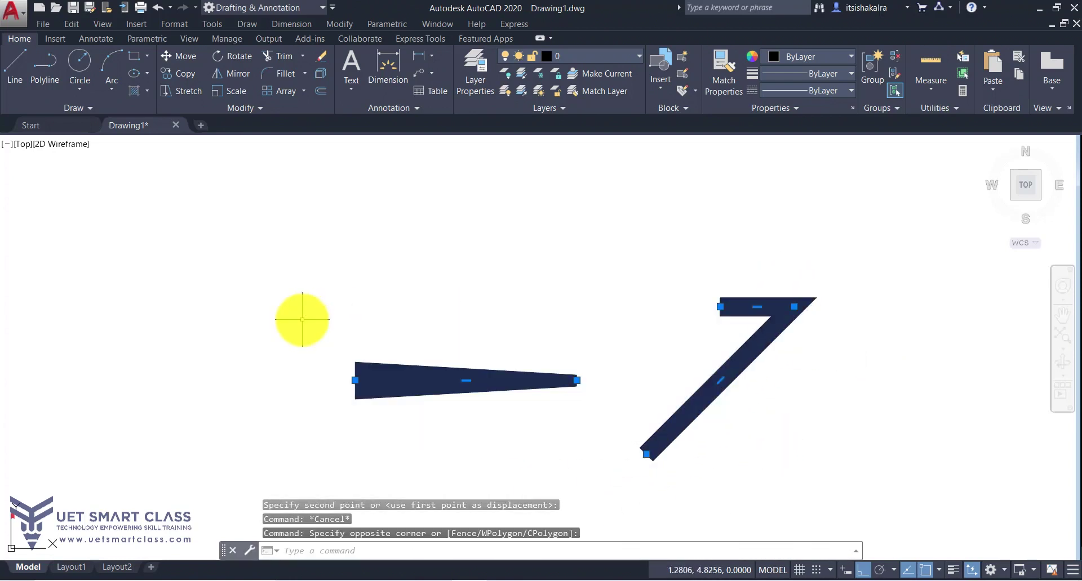
key("Delete")
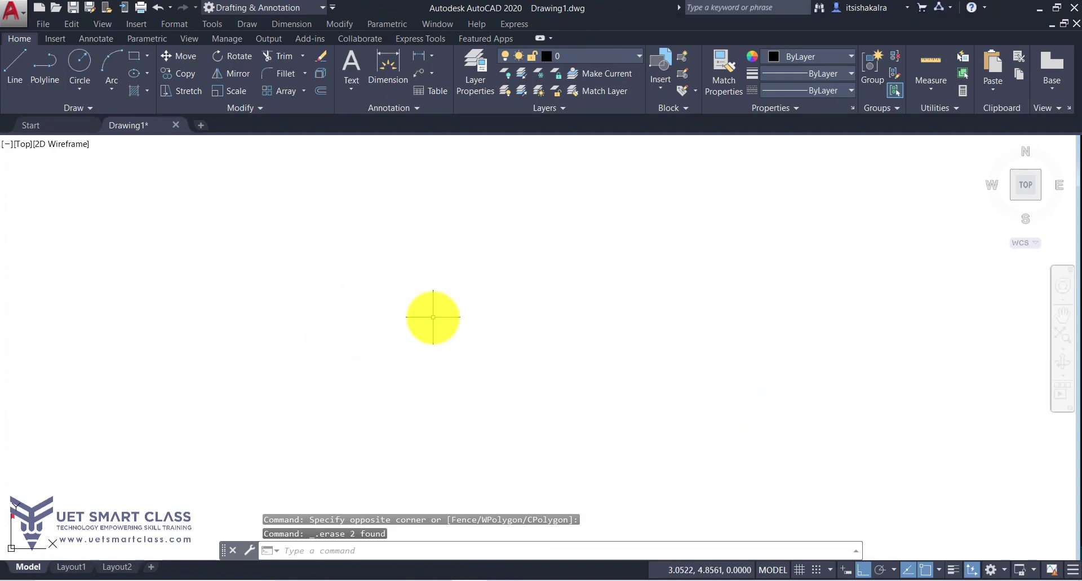
Start a polyline in the empty drawing area and set both its starting and ending widths to 0.
type("pl")
key("Return")
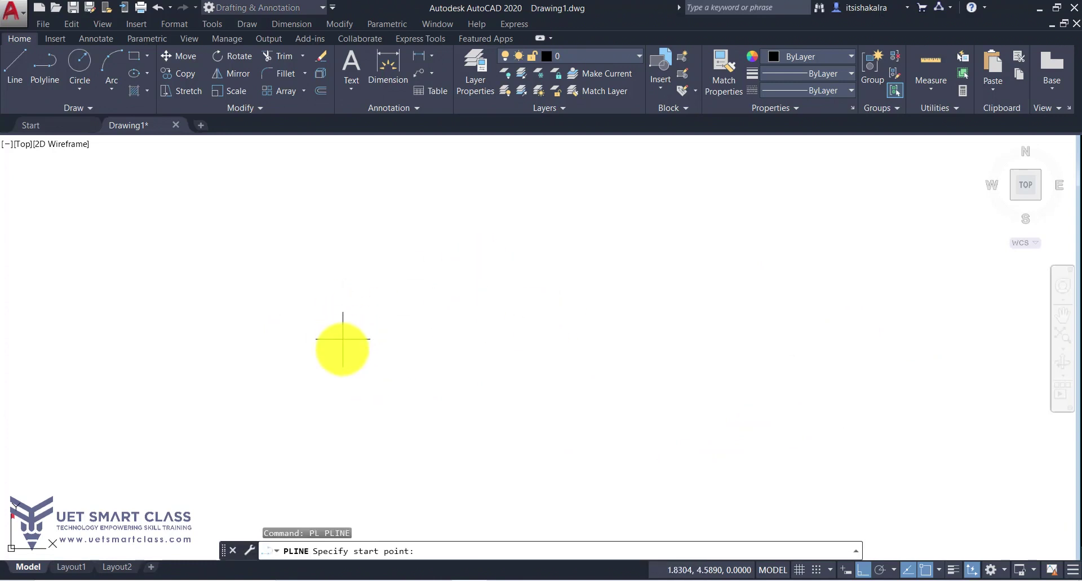
left_click(389, 357)
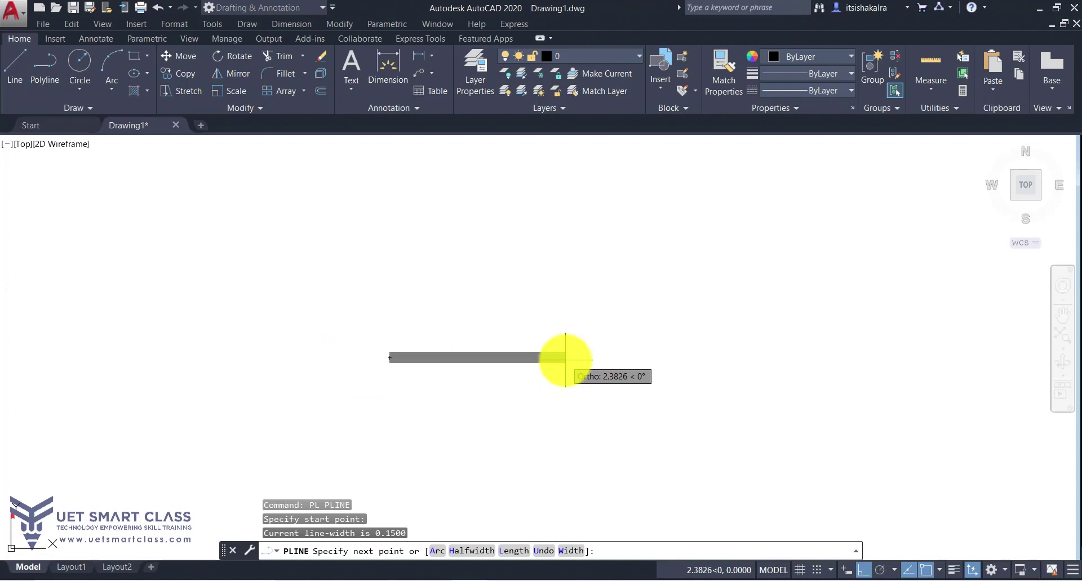
type("w")
key("Return")
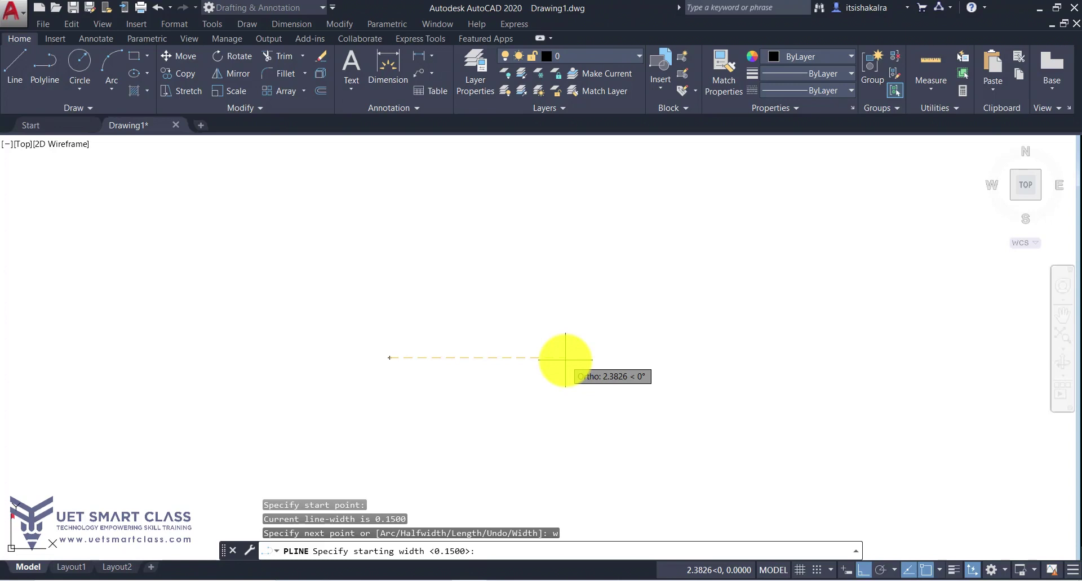
type("0")
key("Return")
type("0")
key("Return")
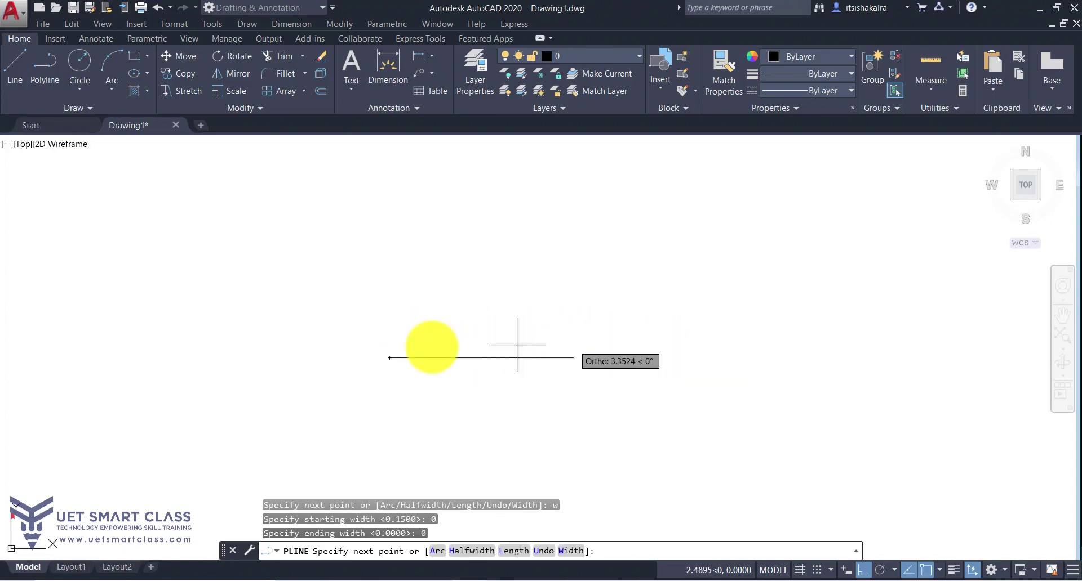
Draw the polyline as a stepped outline with a notched upper-left corner, ending at its start point.
left_click(623, 356)
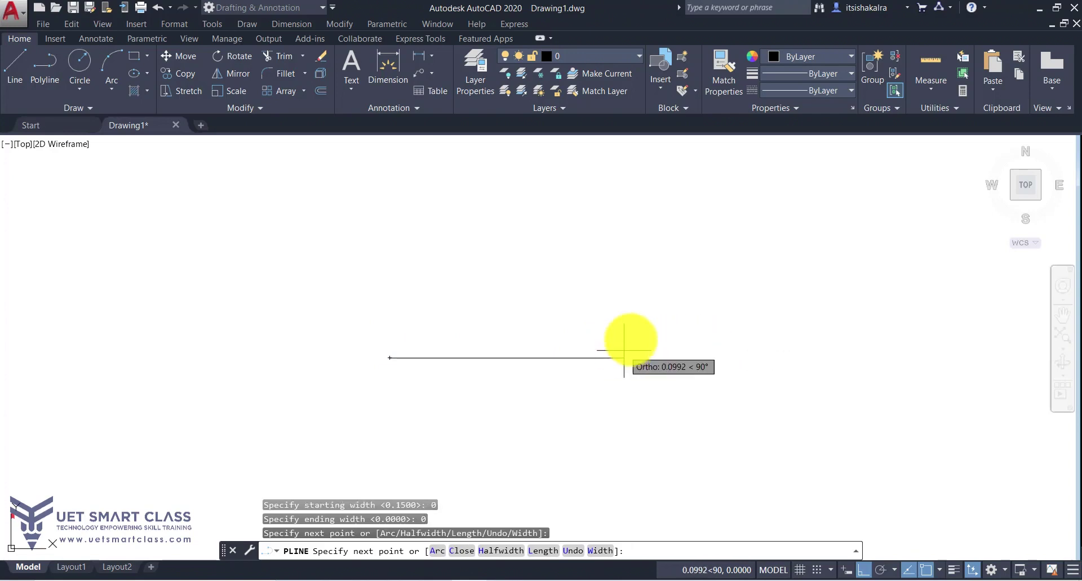
left_click(624, 221)
left_click(453, 220)
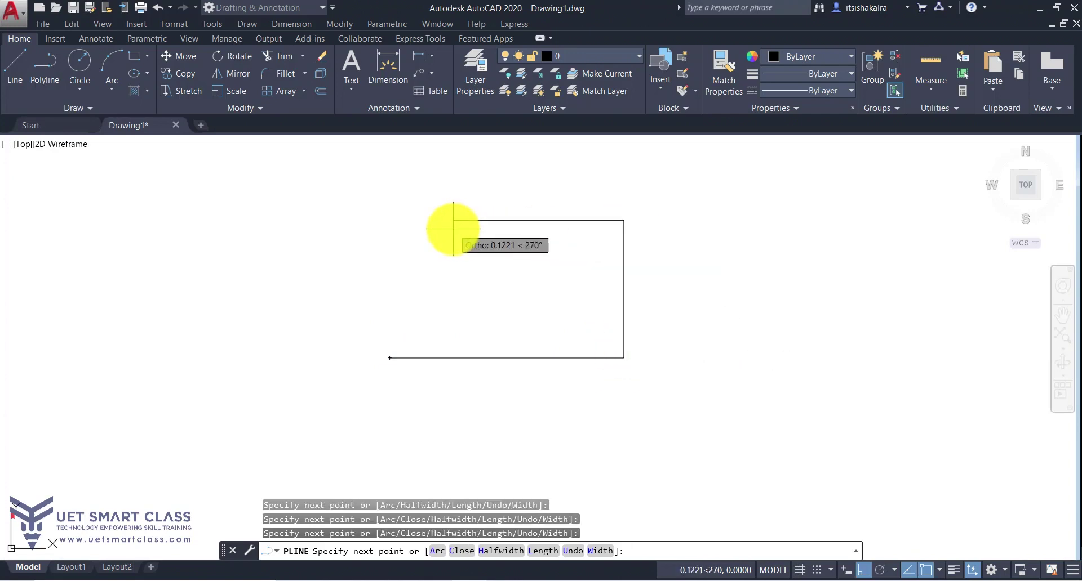
left_click(401, 299)
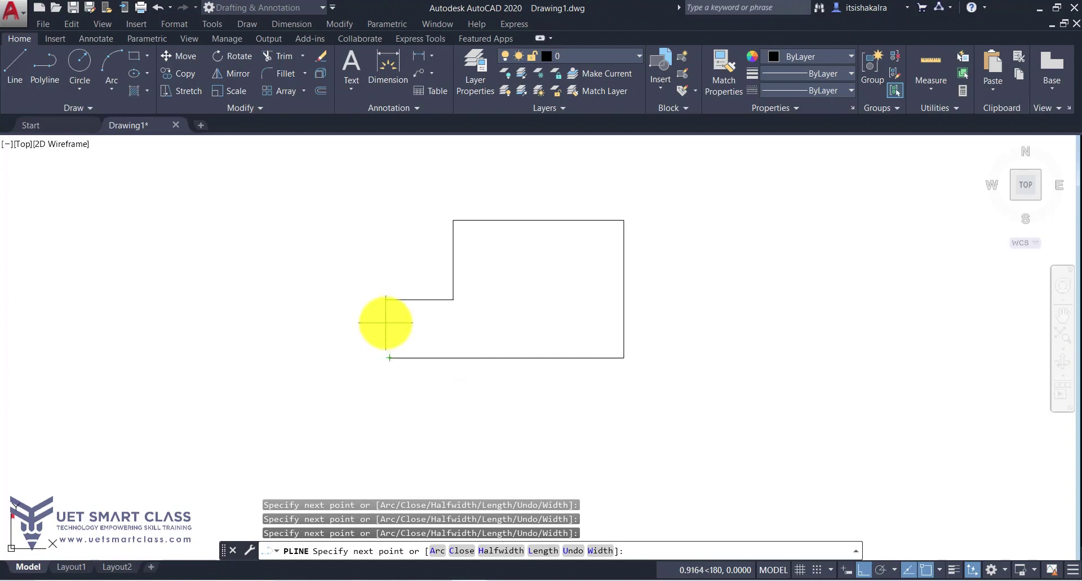
left_click(389, 360)
left_click(390, 358)
key("Return")
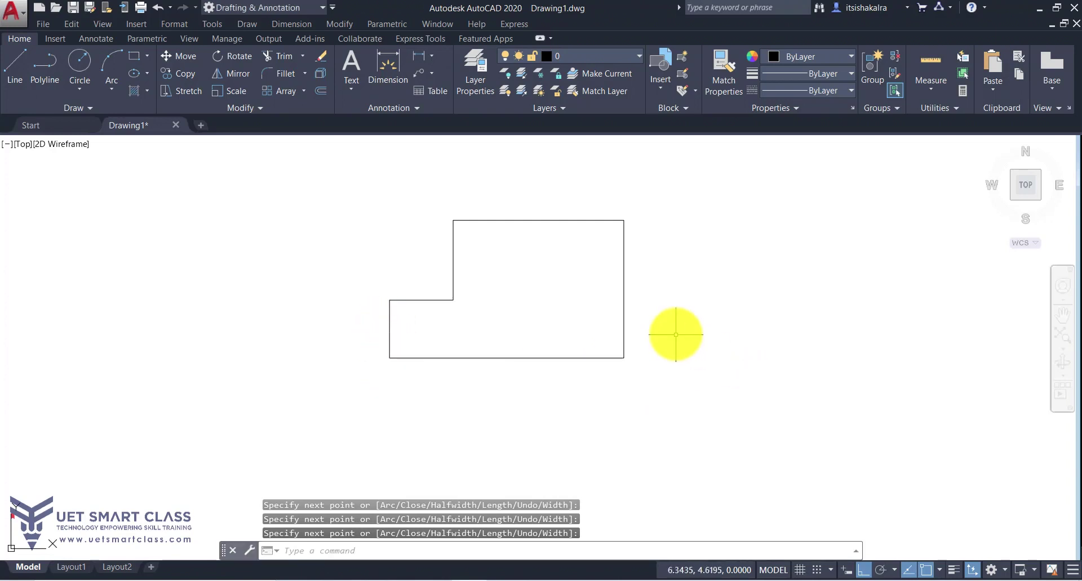
With the Line command, draw the base, right side, top edge and notch side of a similar stepped outline beside the polyline.
type("l")
key("Return")
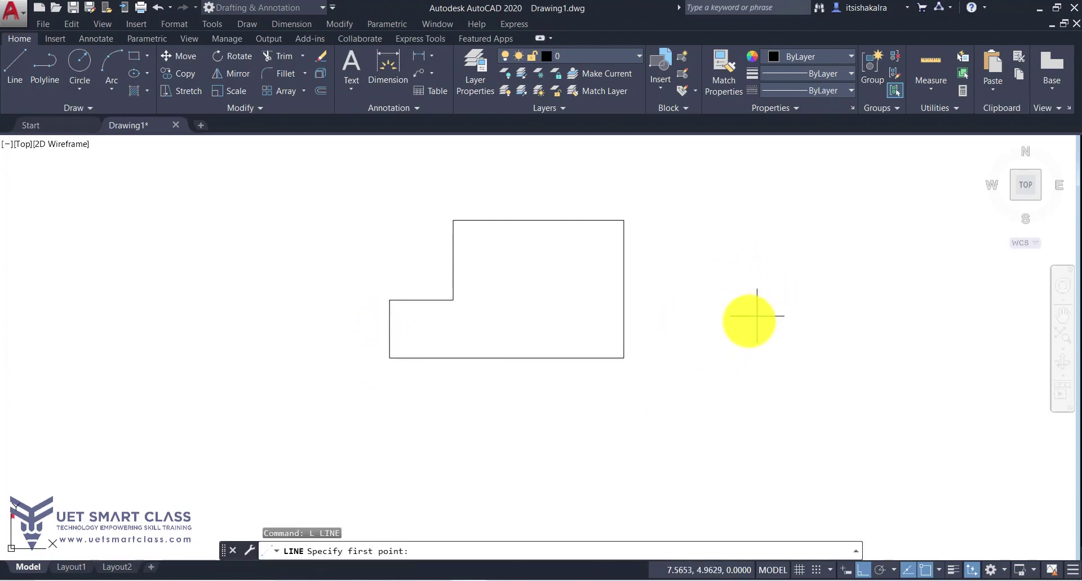
left_click(713, 348)
left_click(932, 347)
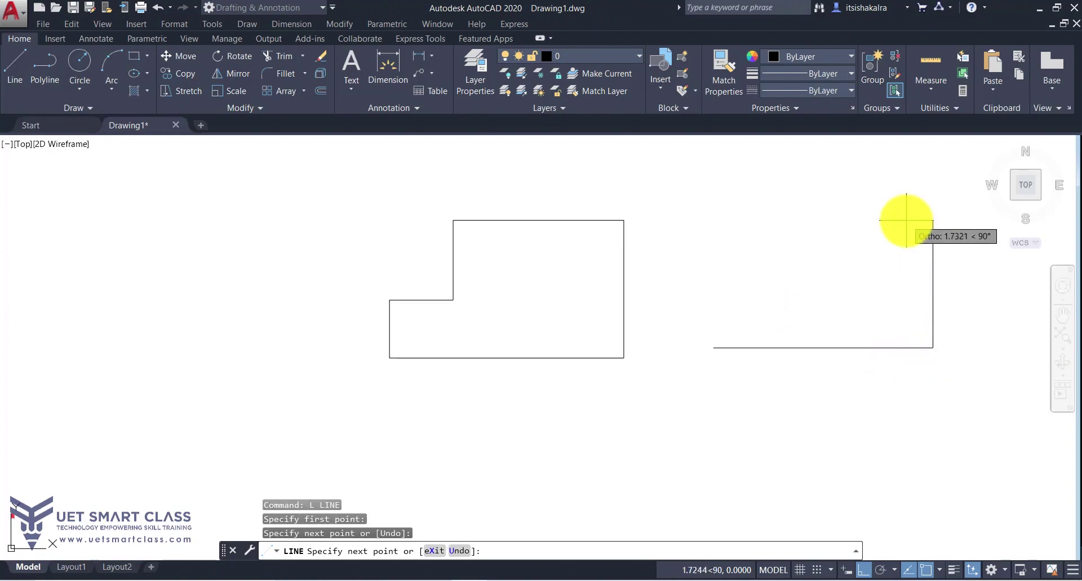
left_click(932, 219)
left_click(783, 219)
left_click(784, 302)
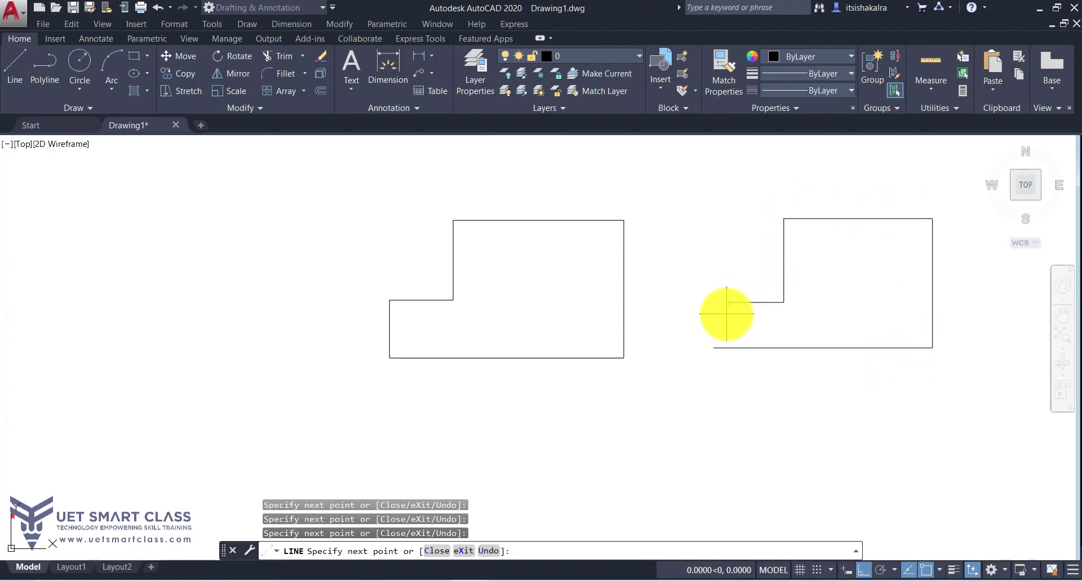
Complete the line-drawn outline, redoing the short ledge so that it ends above the base line's start and dropping the left side to the base.
left_click(728, 302)
scroll(726, 313, "up", 3)
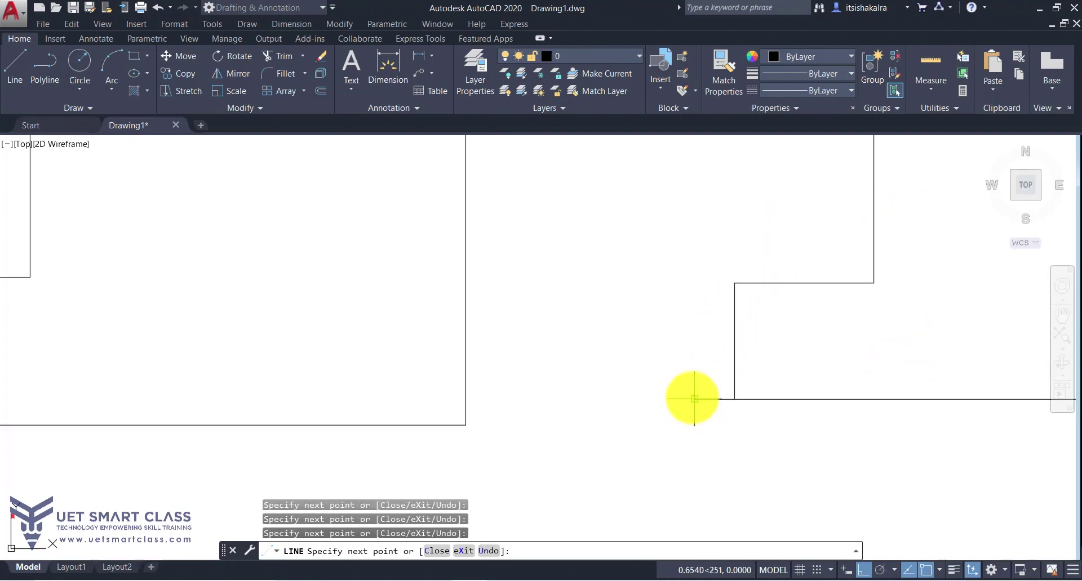
key("ctrl+z")
left_click(694, 283)
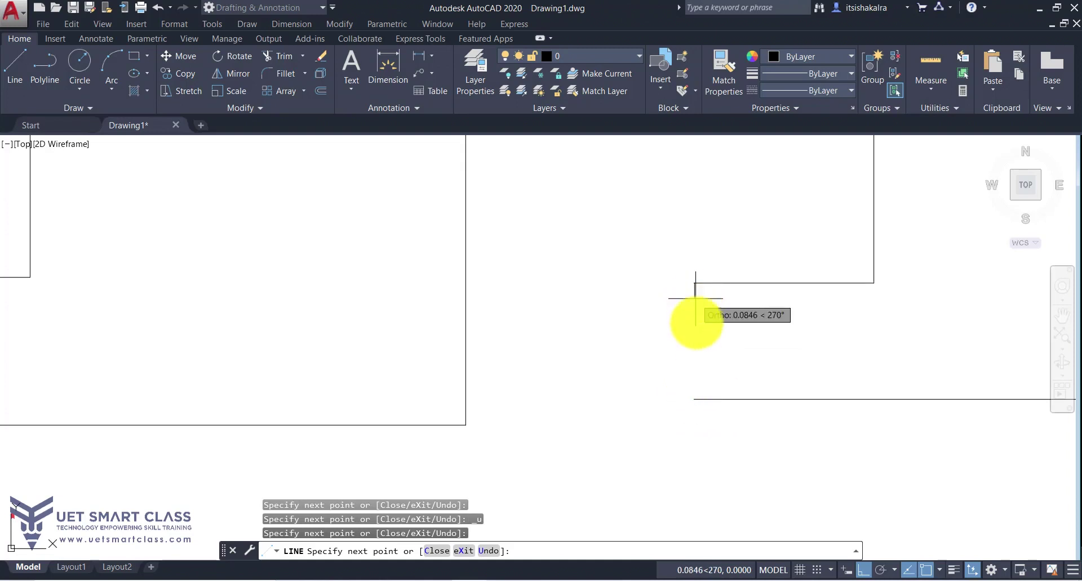
left_click(695, 393)
key("Return")
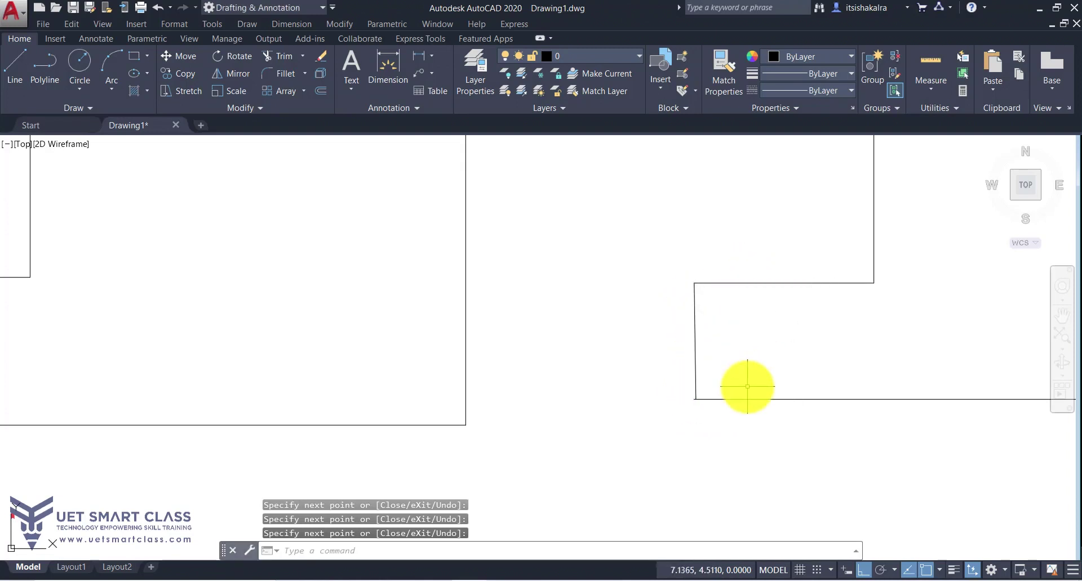
Compare how the two outlines select by picking individual edges of the line-drawn shape and the whole polyline, and clear the selection.
scroll(746, 387, "down", 4)
left_click(747, 388)
key("Escape")
left_click(867, 292)
left_click(799, 202)
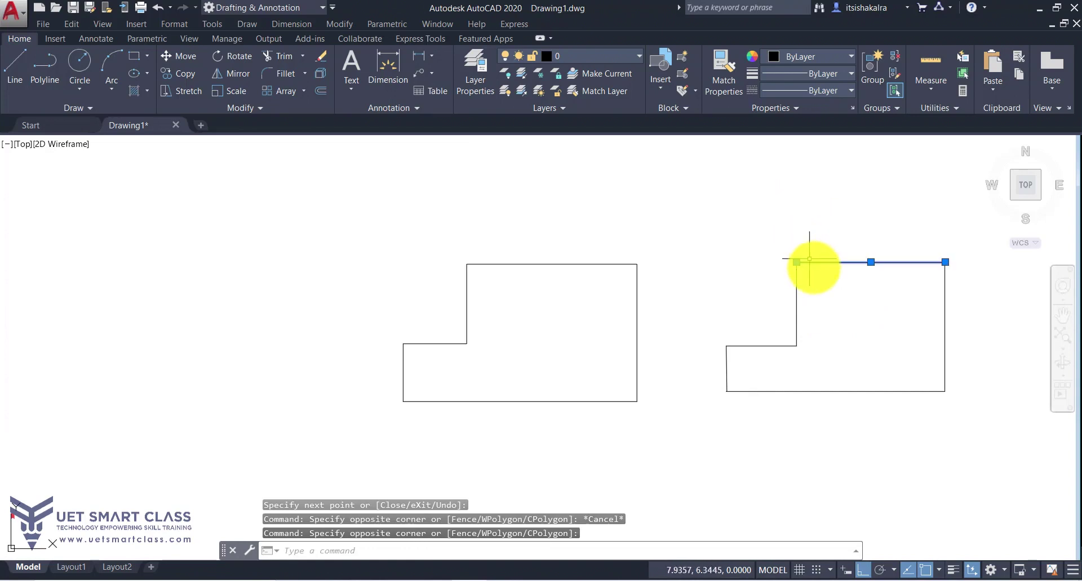
left_click(816, 272)
left_click(709, 292)
left_click(766, 355)
left_click(732, 330)
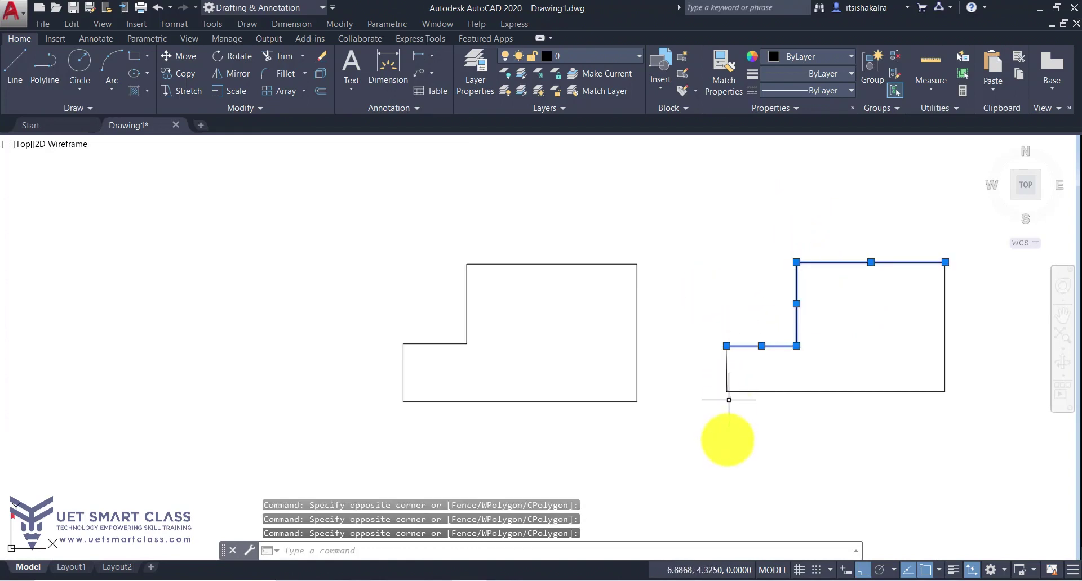
left_click(688, 286)
left_click(607, 282)
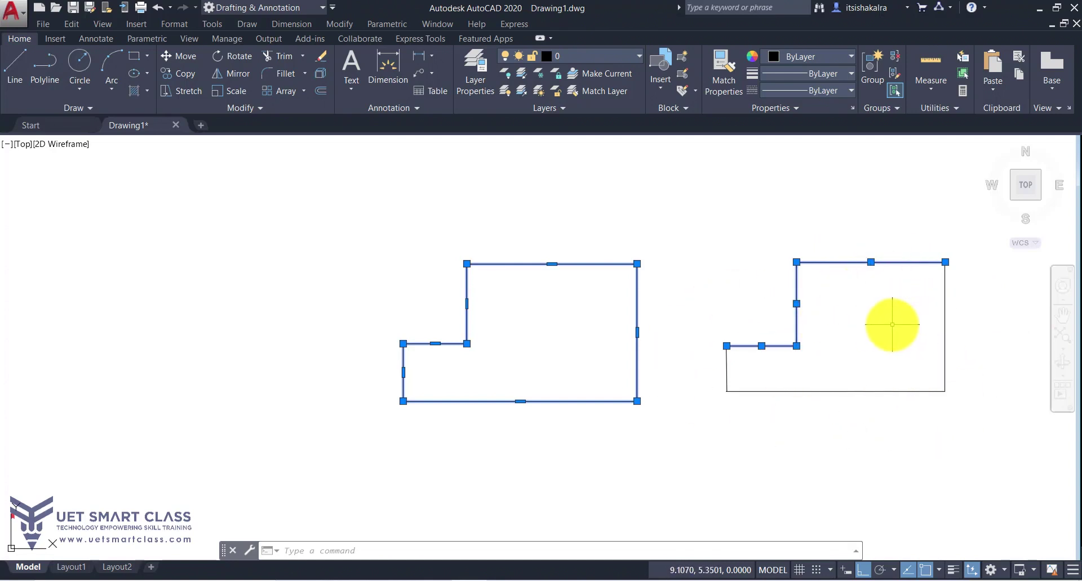
key("Escape")
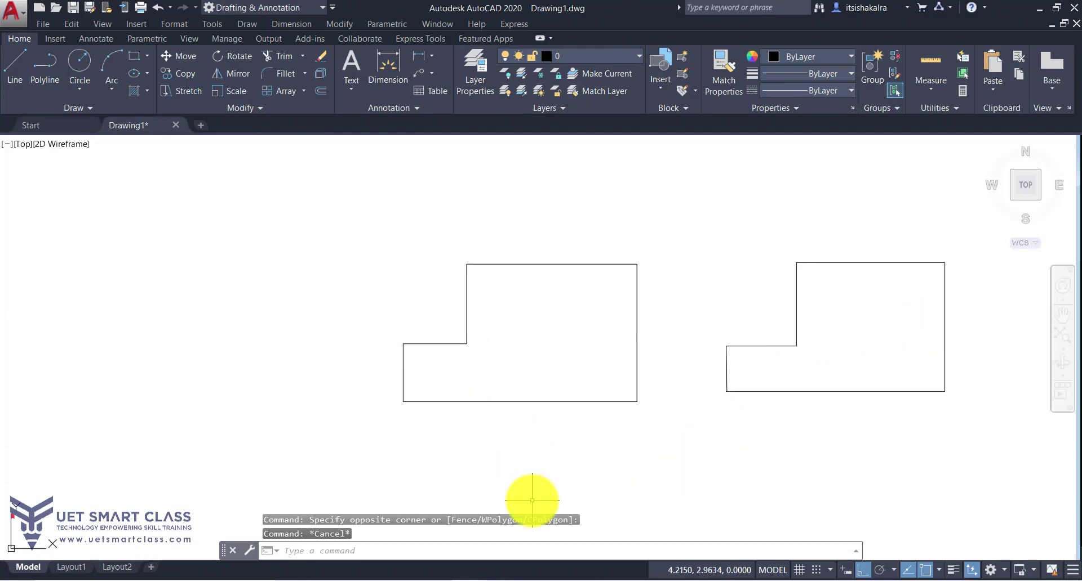
Switch to the presentation and advance past the slide with the two wide-polyline examples.
key("alt+Tab")
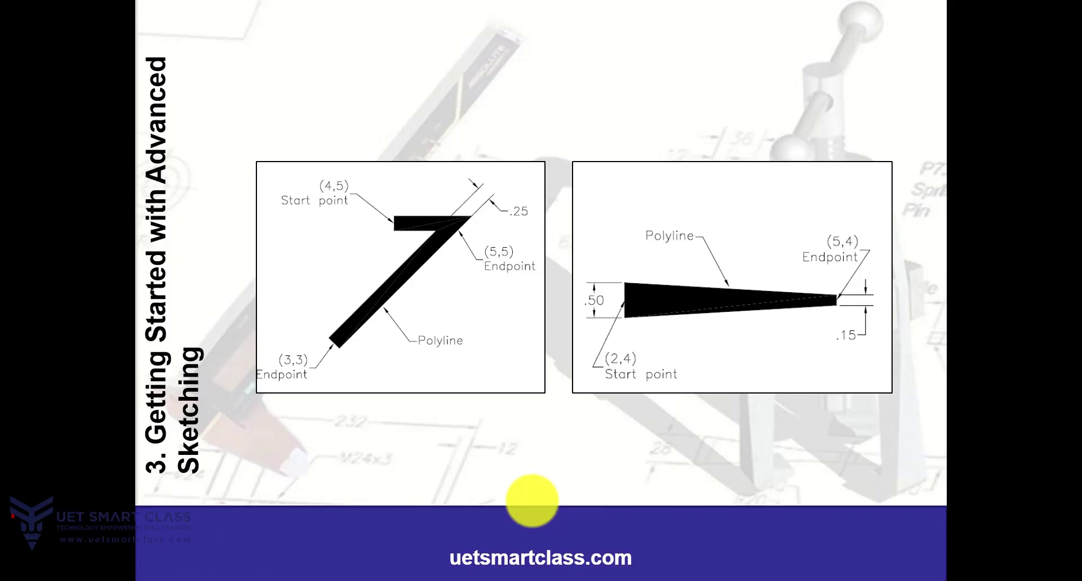
key("Right")
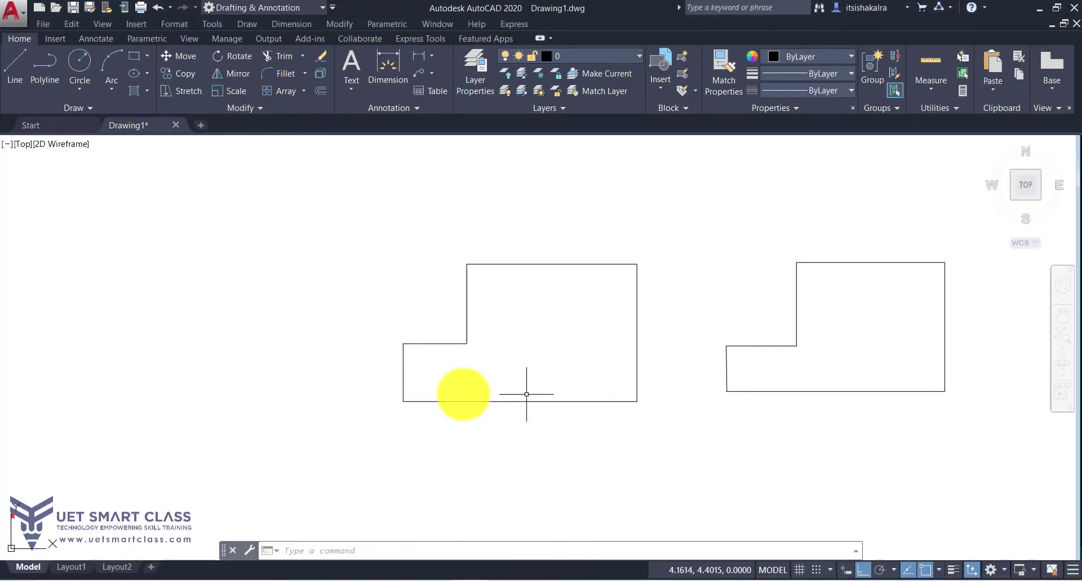
Start a polyline above and to the left of the polyline outline and add a first segment with the Length option set to 10.
type("pl")
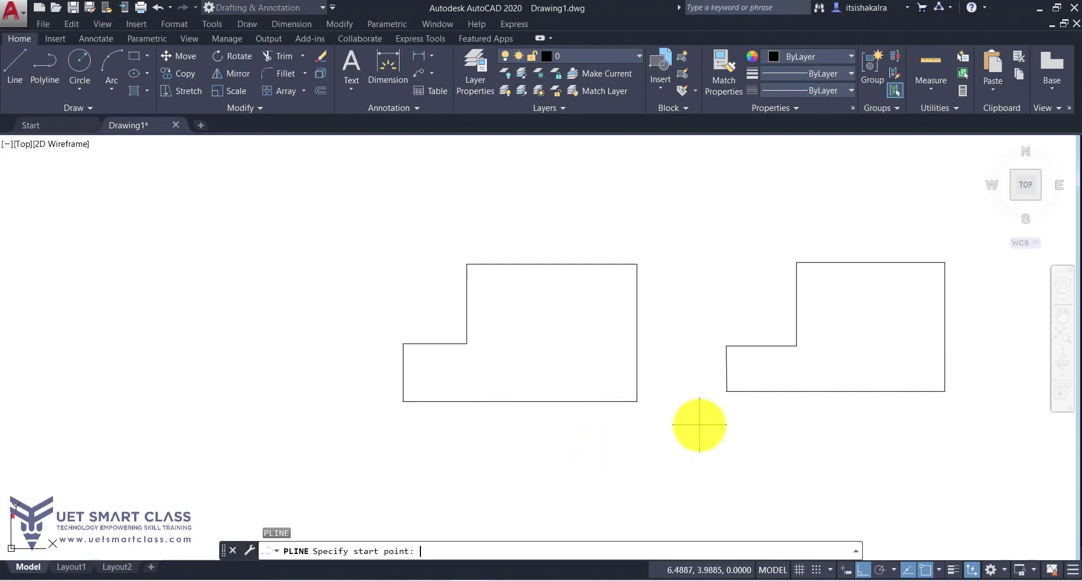
left_click(328, 204)
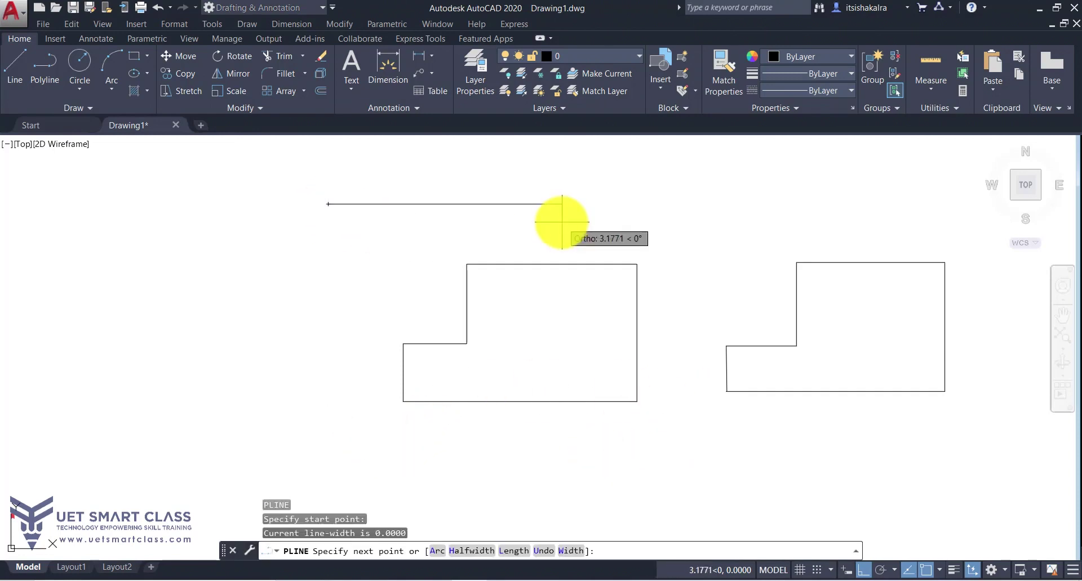
left_click(517, 551)
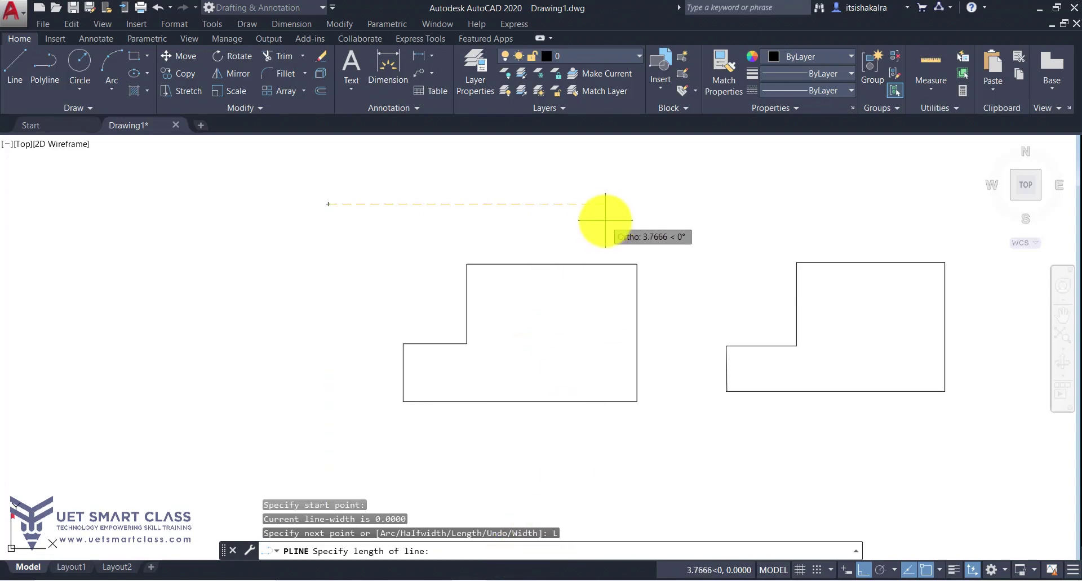
type("10")
key("Return")
Undo the 10-unit segment, try a horizontal segment of length 5 instead, and undo that too.
key("ctrl+z")
type("5")
key("Return")
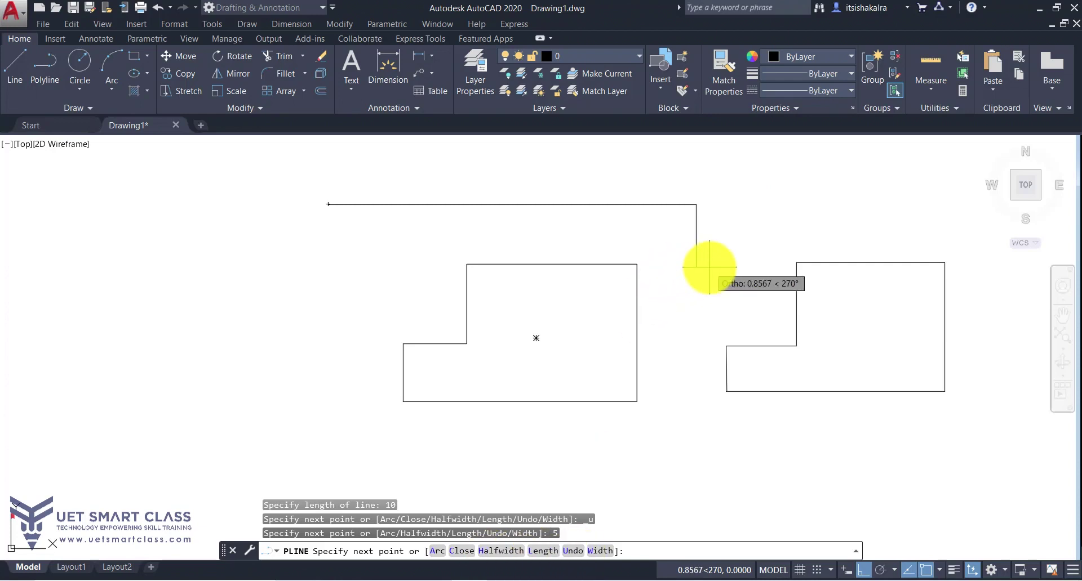
left_click(572, 551)
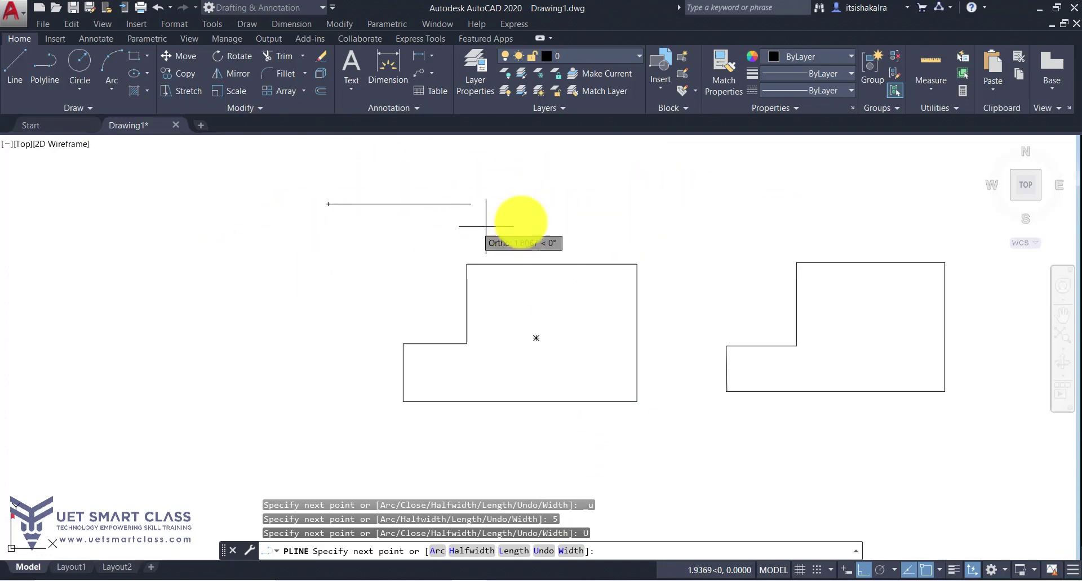
Draw a horizontal base from the polyline's start point, followed by segments going up, left, down and back inward above the existing outlines.
scroll(523, 222, "down", 2)
scroll(529, 217, "down", 2)
scroll(533, 206, "up", 5)
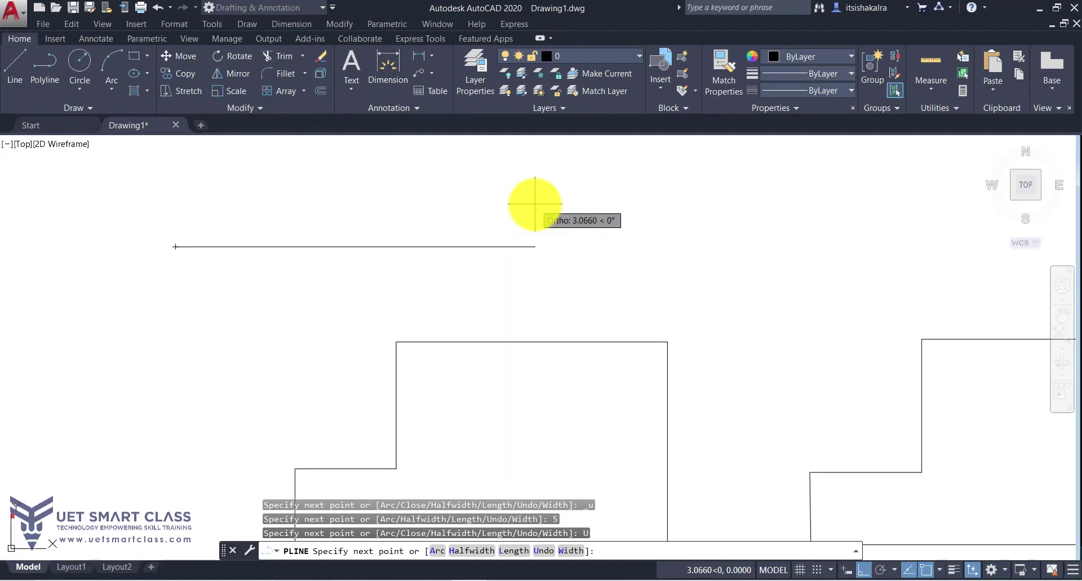
left_click(615, 240)
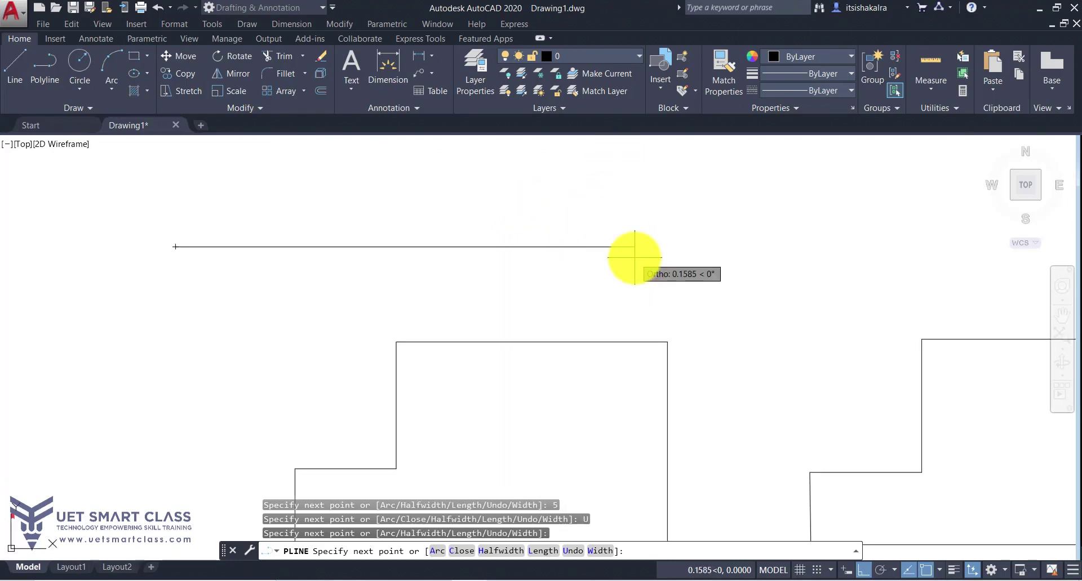
scroll(633, 249, "down", 3)
left_click(626, 168)
left_click(432, 169)
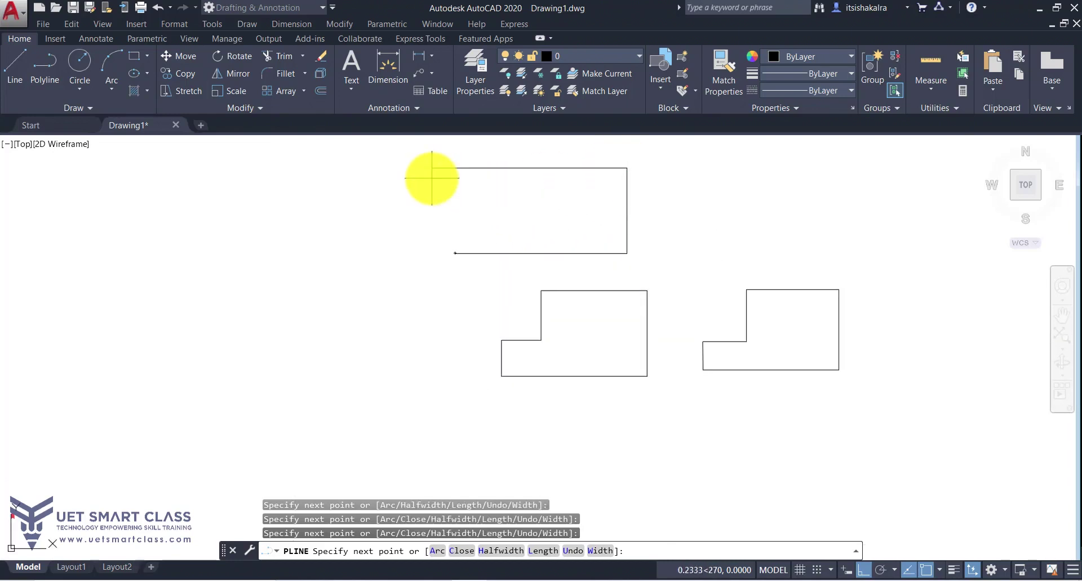
left_click(431, 220)
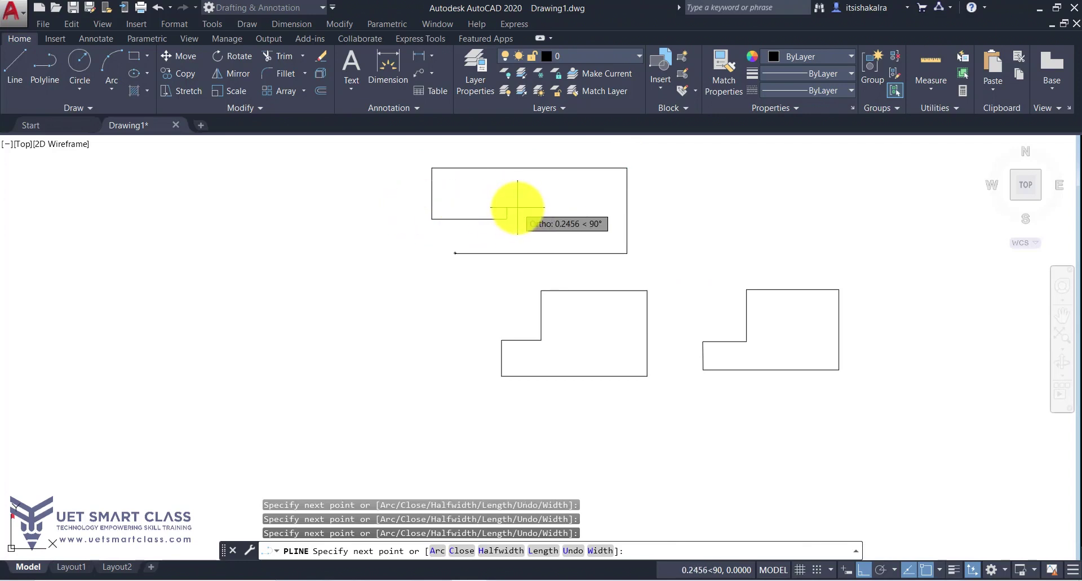
Undo the active polyline's segments one after another back to its start point.
left_click(573, 551)
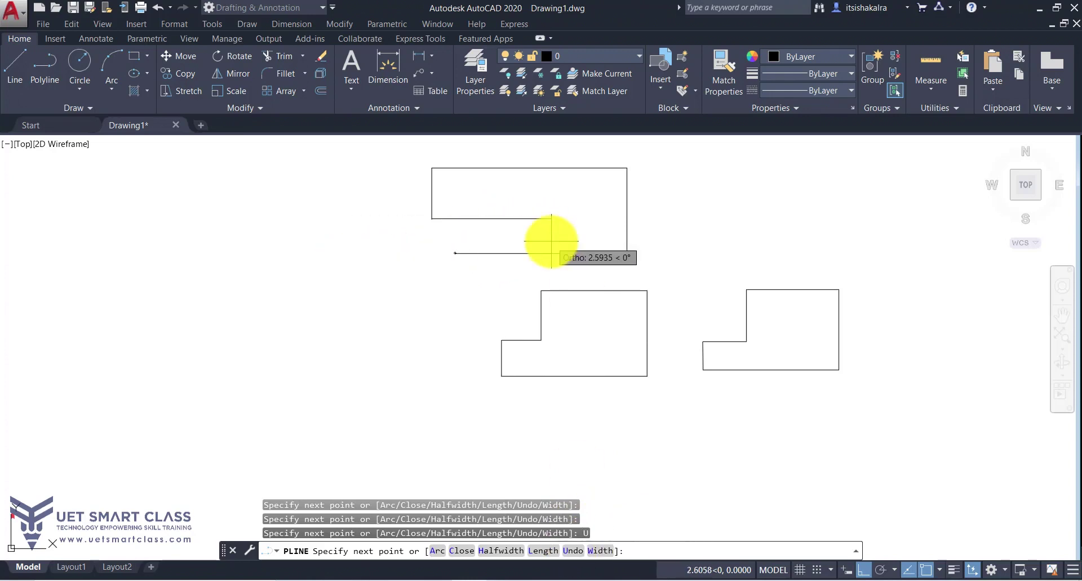
key("ctrl+z")
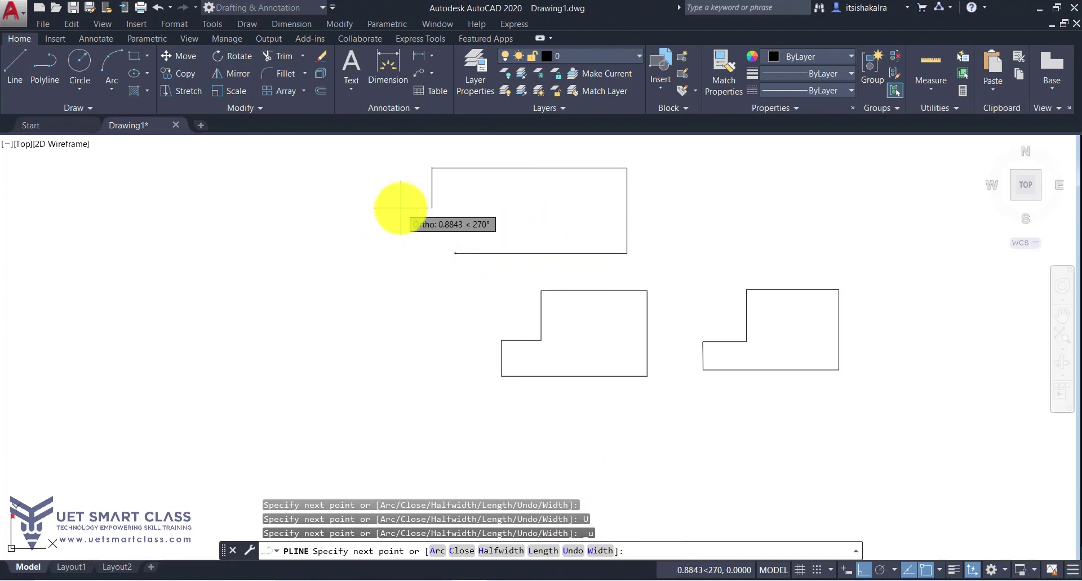
key("ctrl+z")
key("ctrl+z")
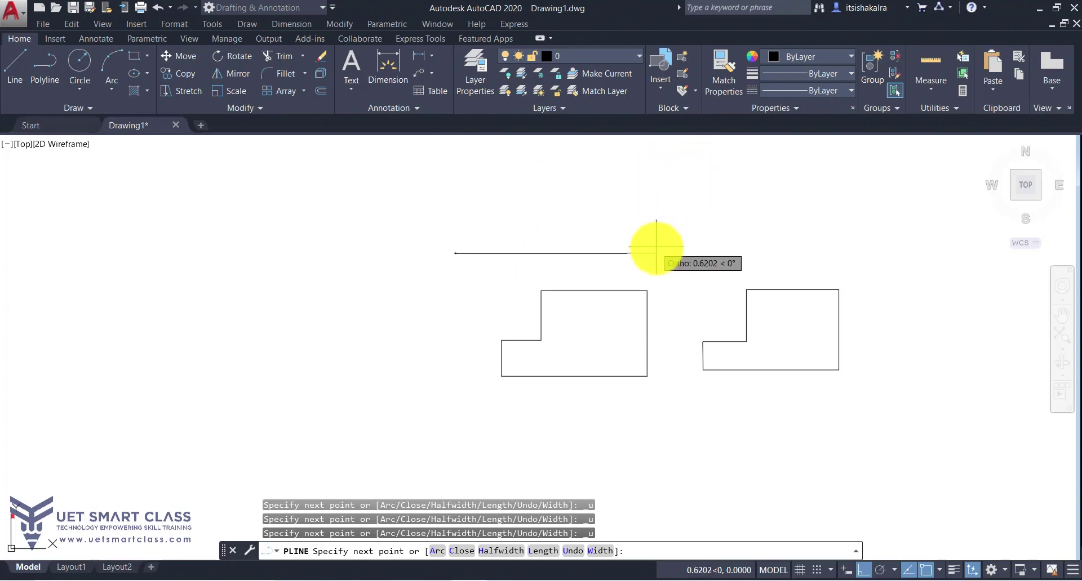
key("ctrl+z")
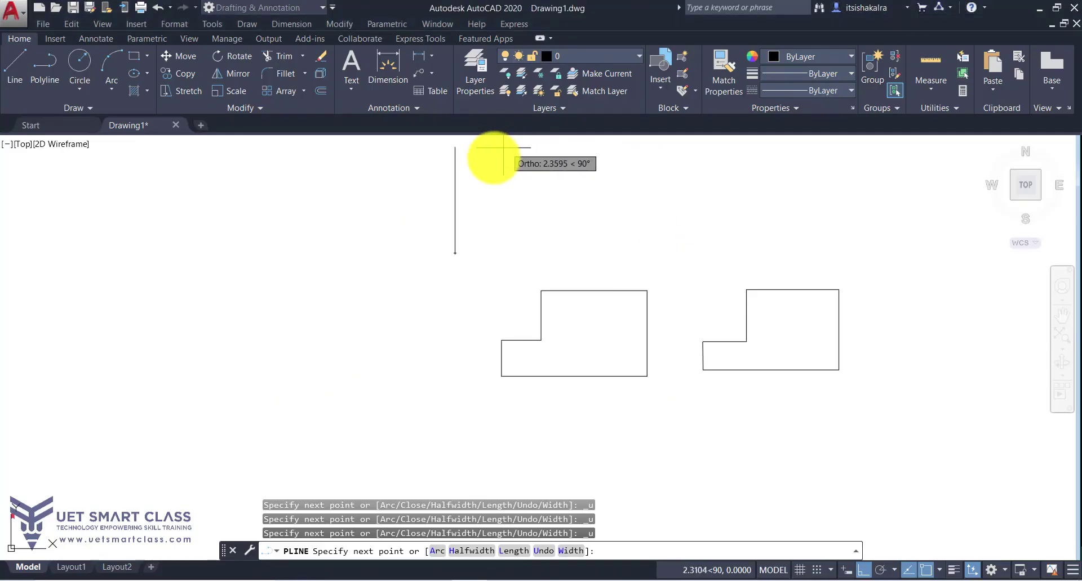
Draw an open stepped polyline from the active start point: a horizontal base, then up, left, up and left, and end the command there.
left_click(600, 226)
left_click(600, 190)
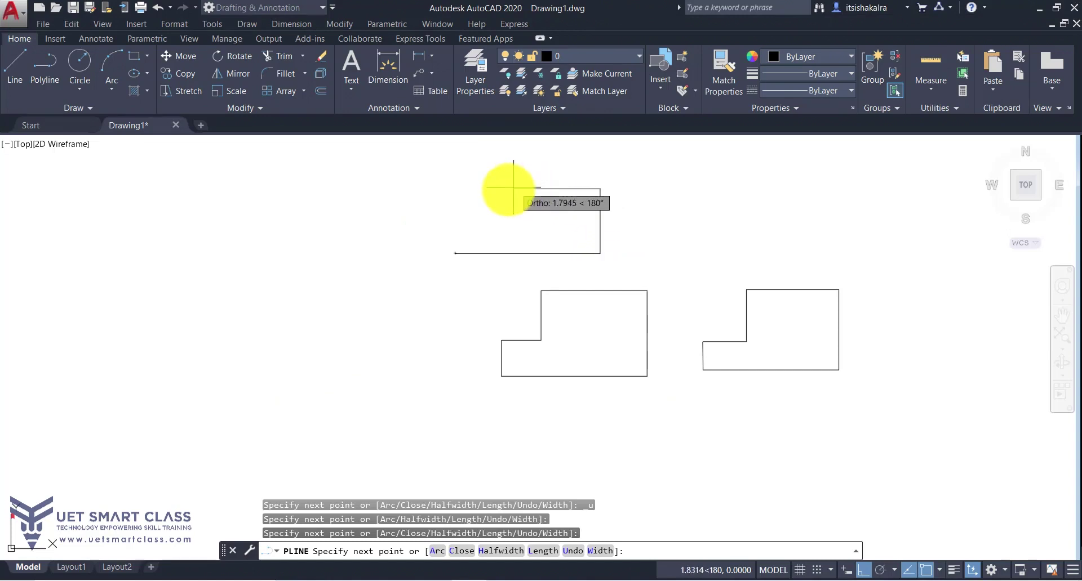
left_click(507, 189)
left_click(507, 160)
left_click(399, 160)
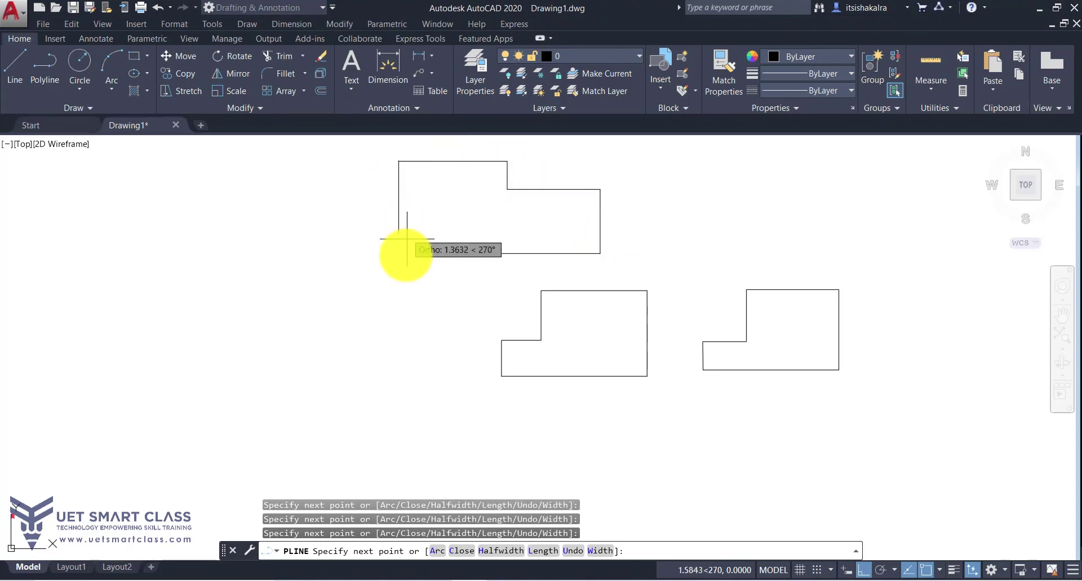
key("Escape")
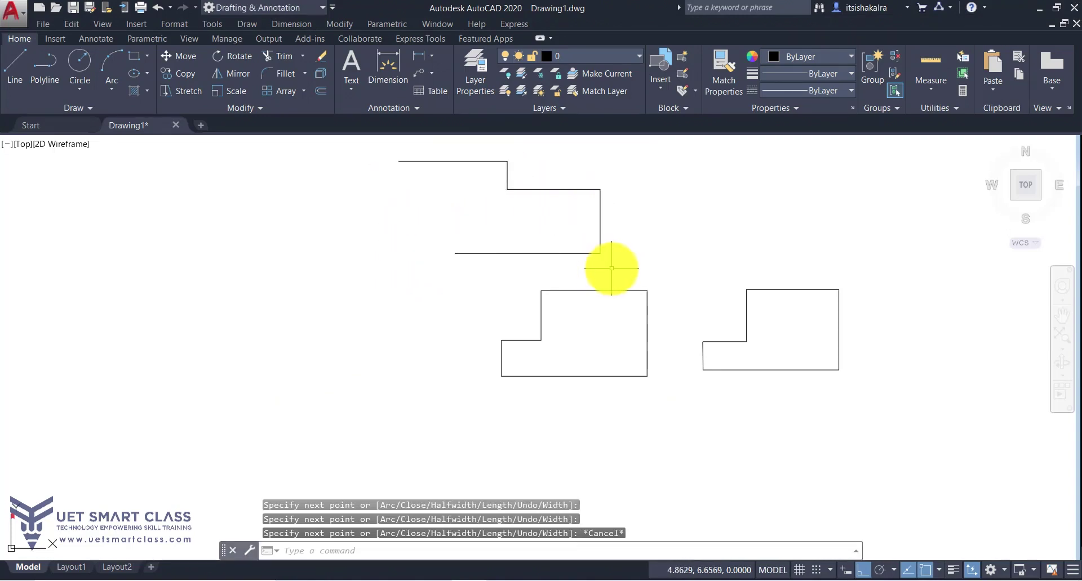
Start a new polyline above the right-hand outline with a horizontal base, then add segments going up, left, down and left.
type("pl")
key("Return")
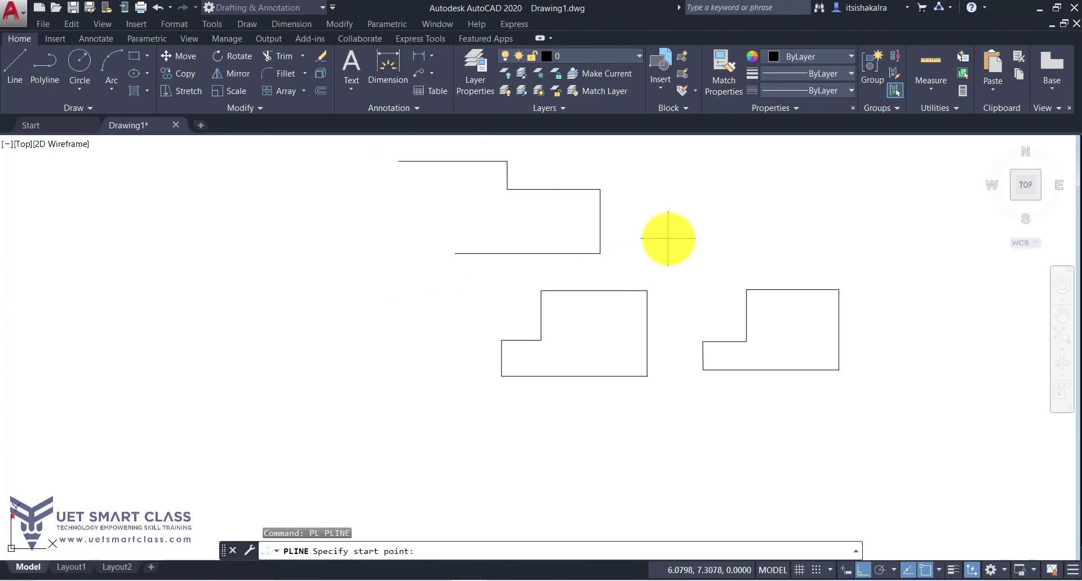
left_click(689, 226)
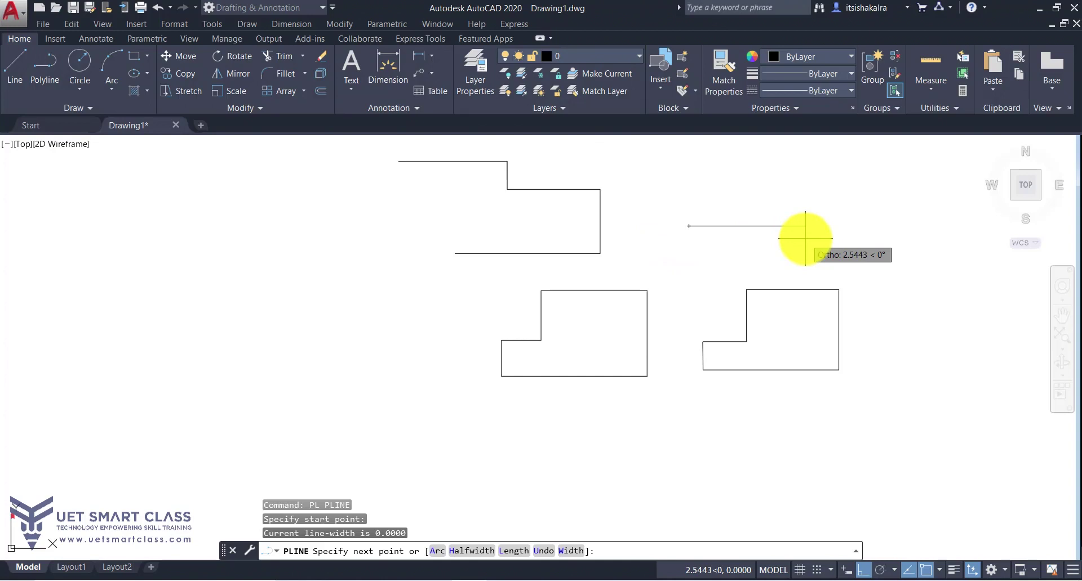
left_click(837, 226)
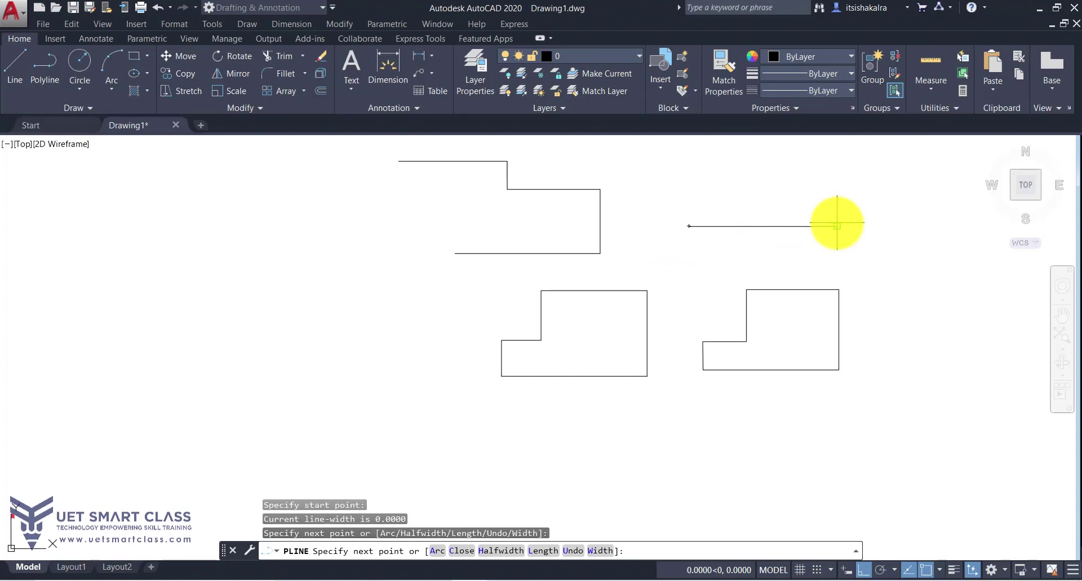
left_click(837, 173)
left_click(757, 173)
left_click(756, 200)
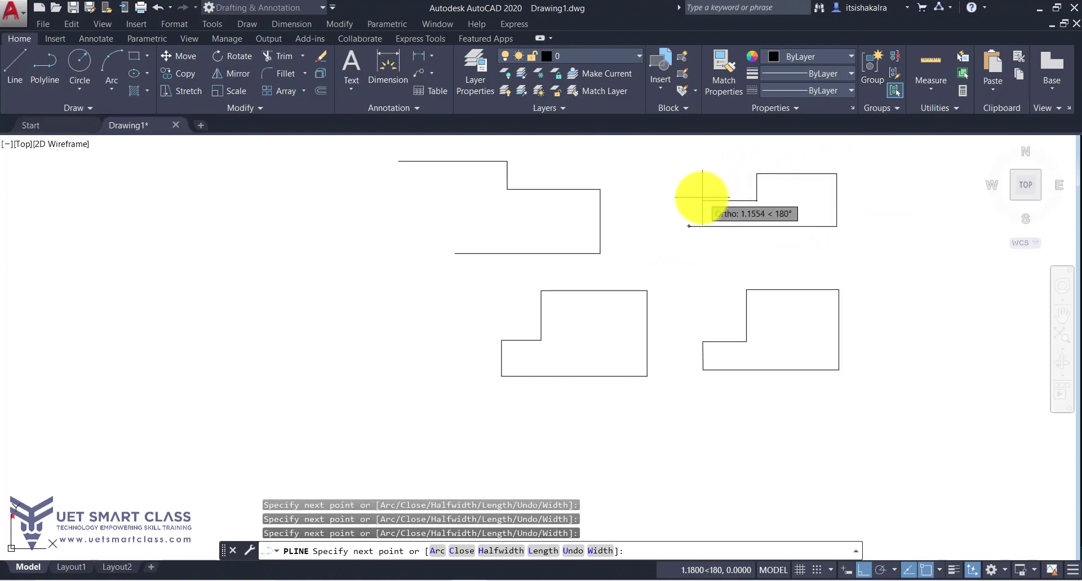
left_click(701, 201)
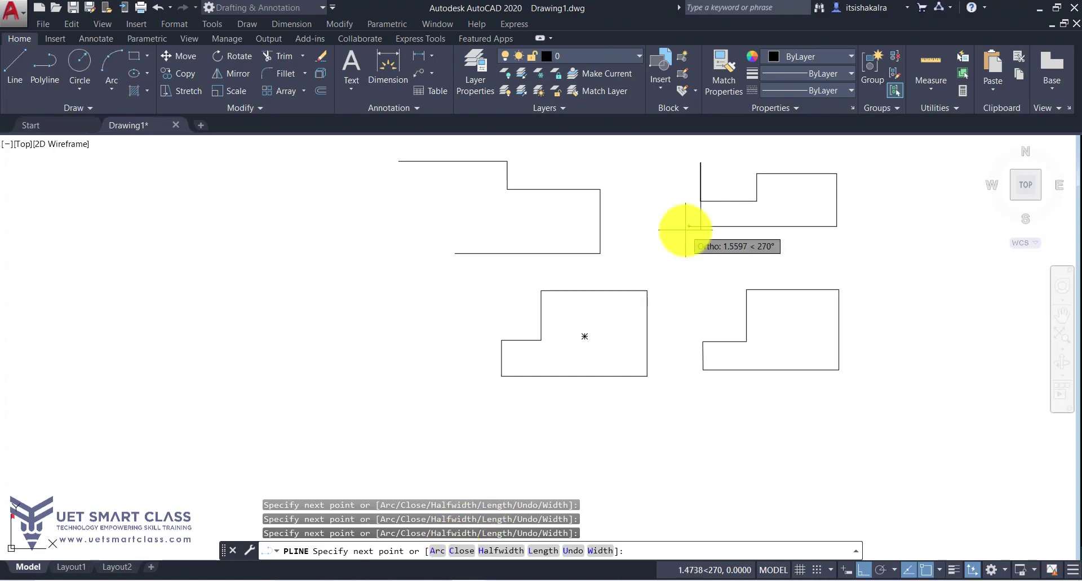
Extend the polyline up and then left past its start point, and join it back to the start with the Close option.
left_click(661, 164)
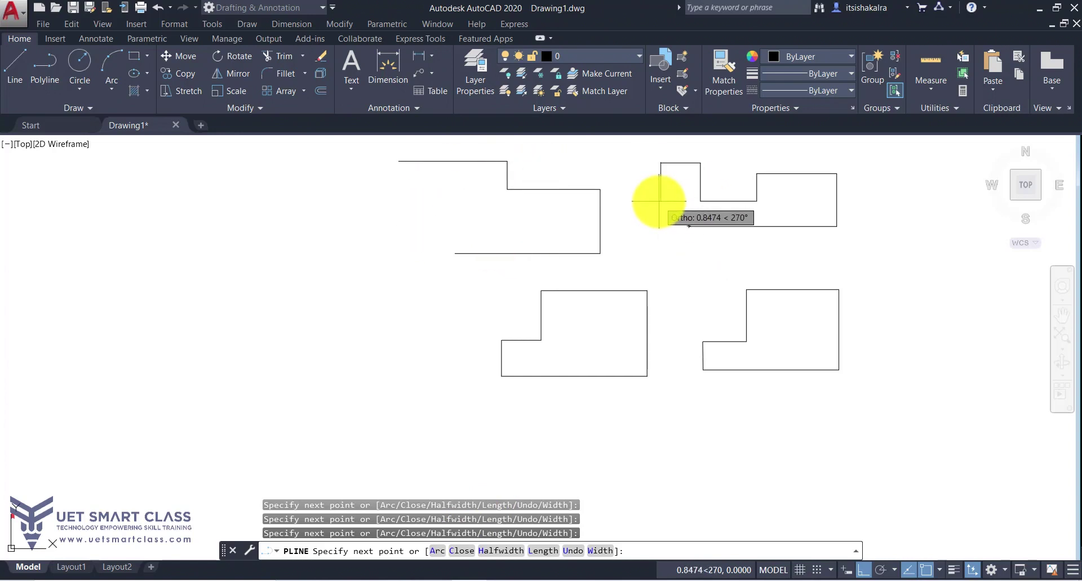
type("c")
key("Return")
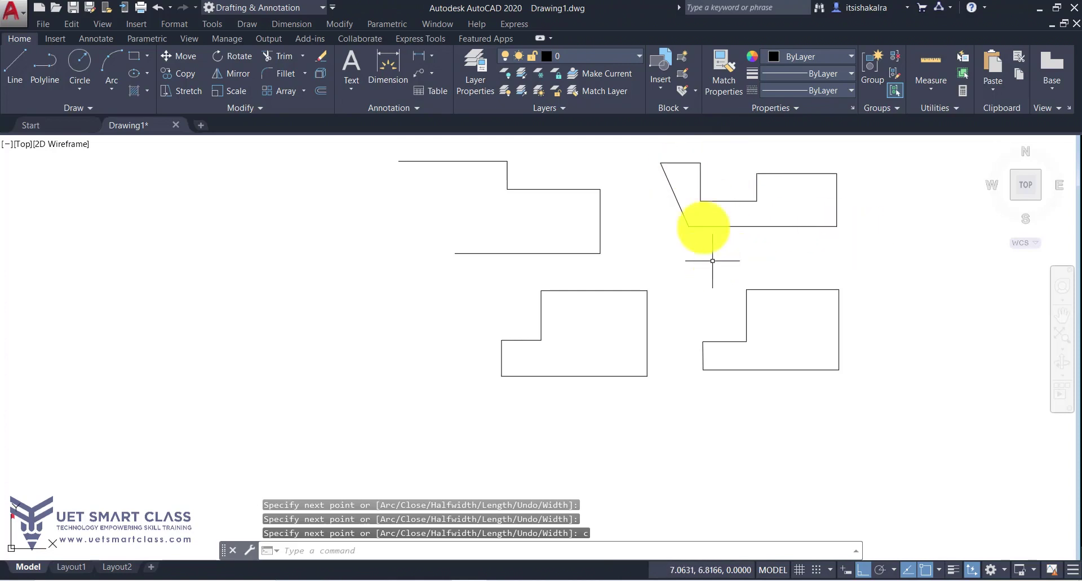